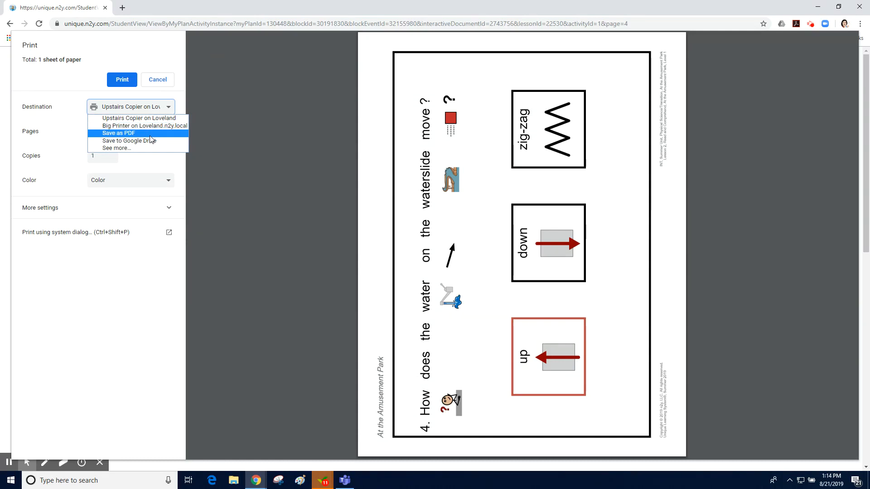
Step: Cancel the worksheet printout, leave the Read and Comprehend activity and log out of the student view
click(154, 81)
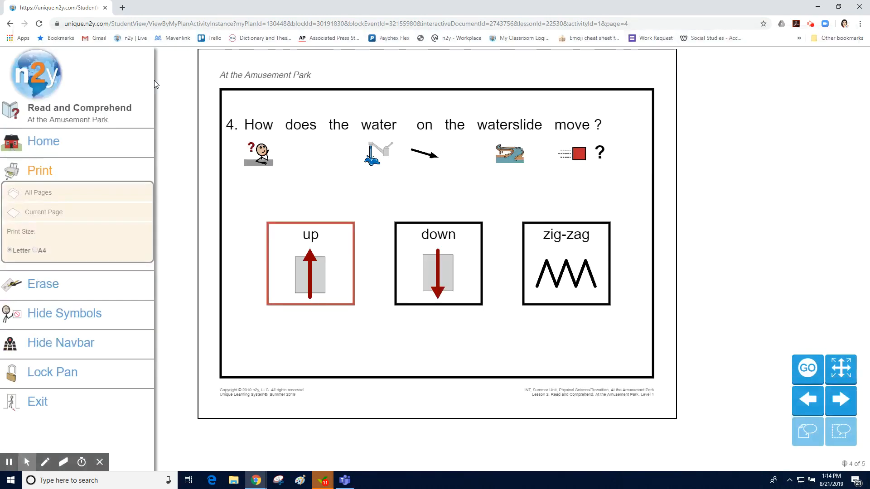
click(67, 144)
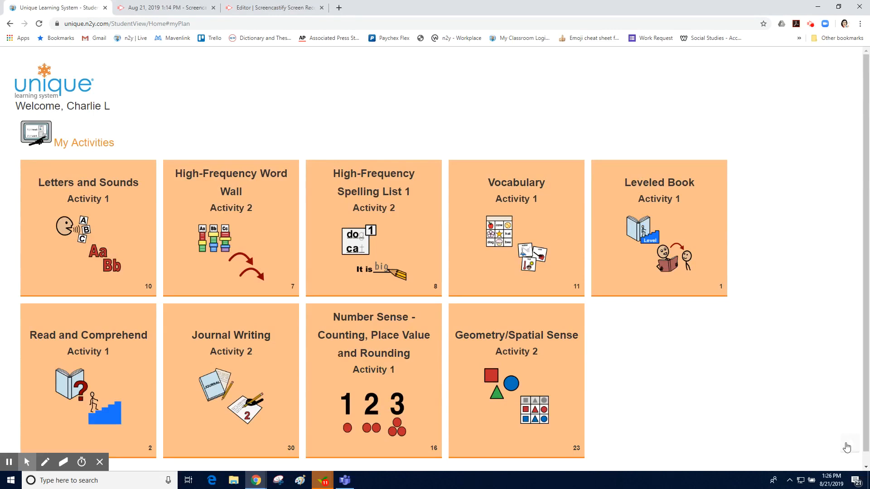
click(846, 446)
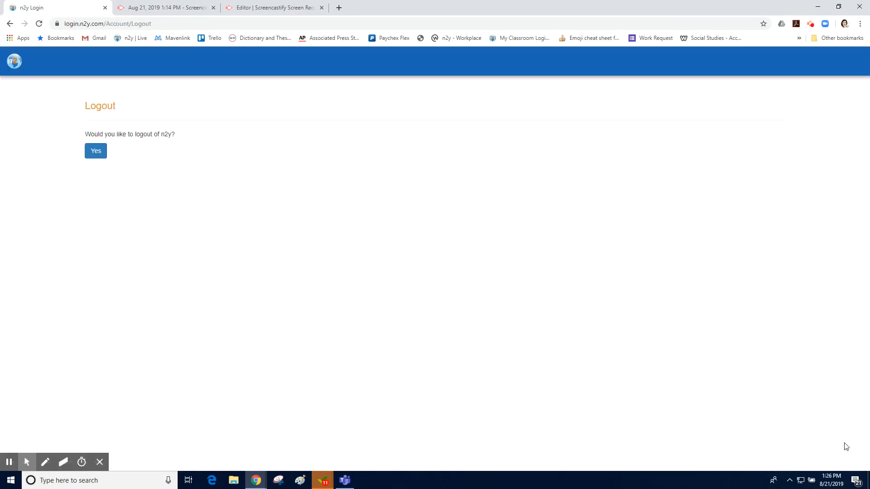
click(93, 152)
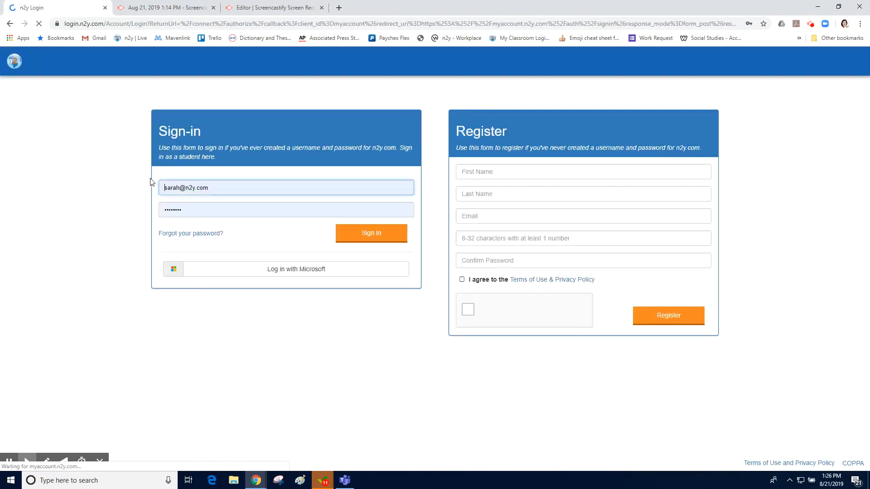
Step: Sign in to the teacher account and open Daily Scores & Observations in Unique Learning System
click(307, 275)
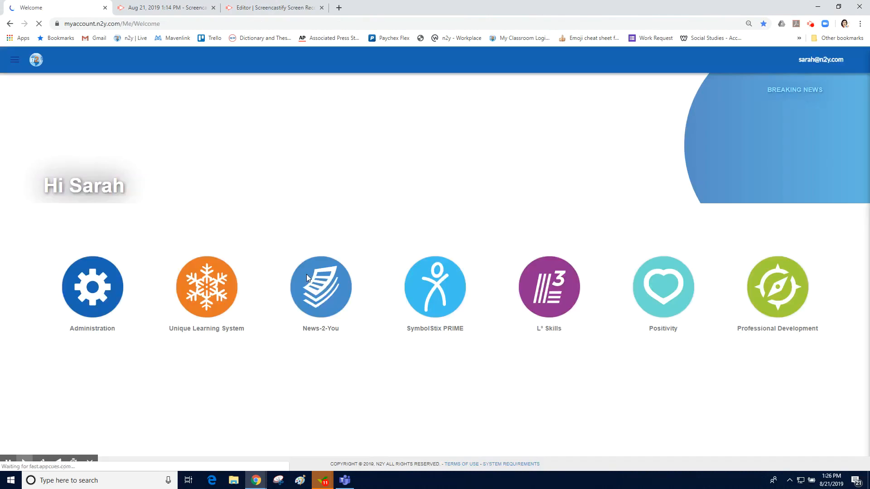
click(217, 296)
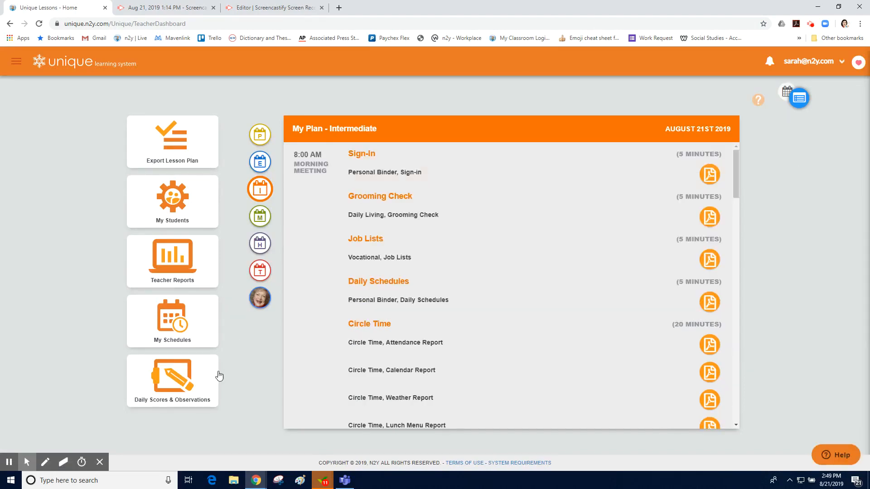
click(179, 378)
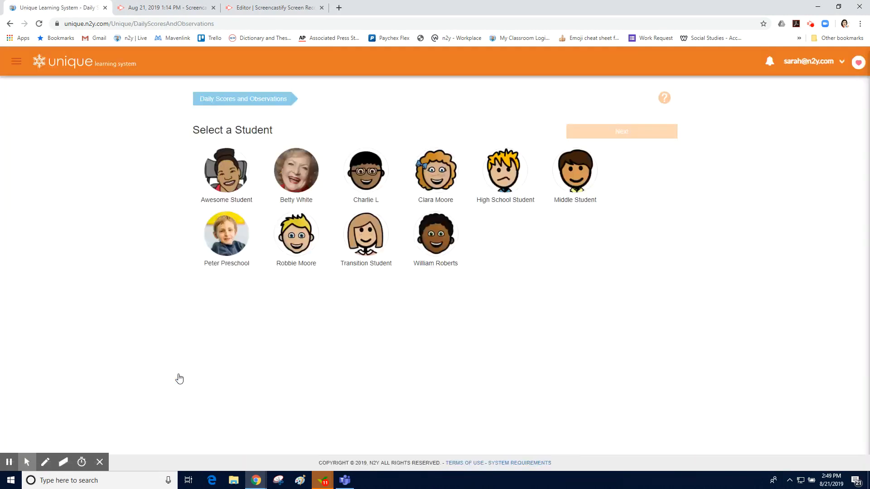
Step: Select the last student in the list and show that student's lessons for the Summer unit
click(444, 240)
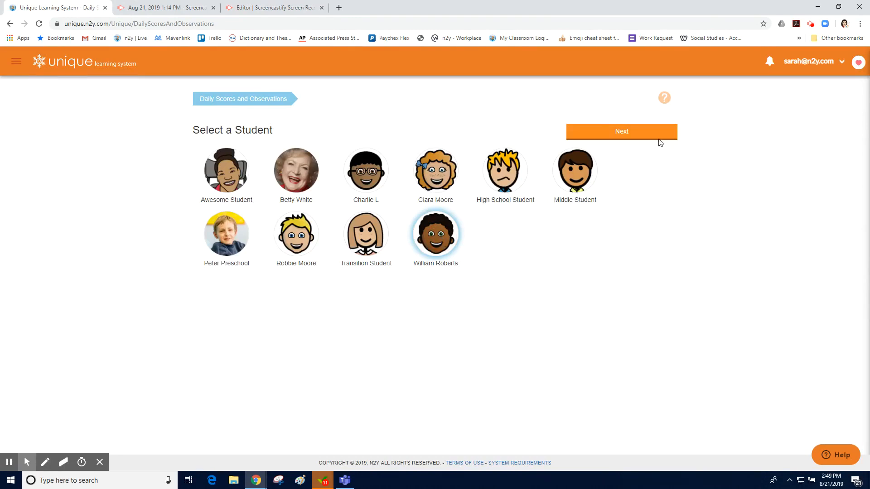
click(646, 135)
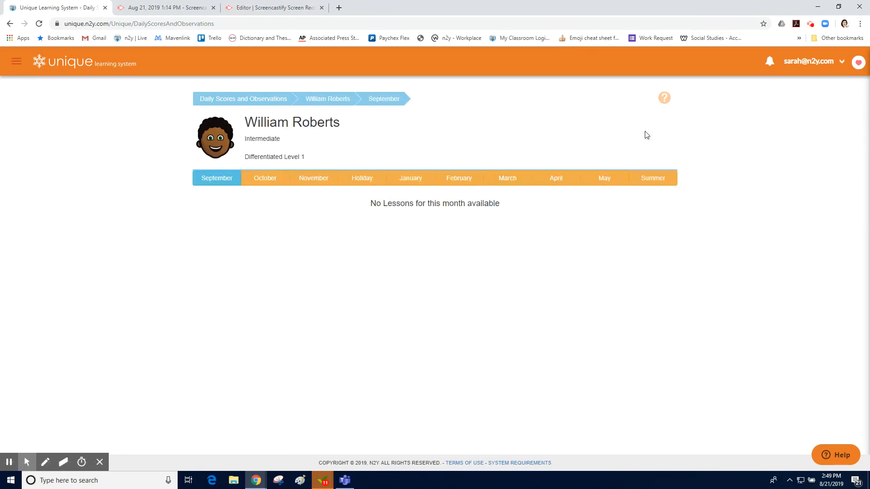
click(652, 181)
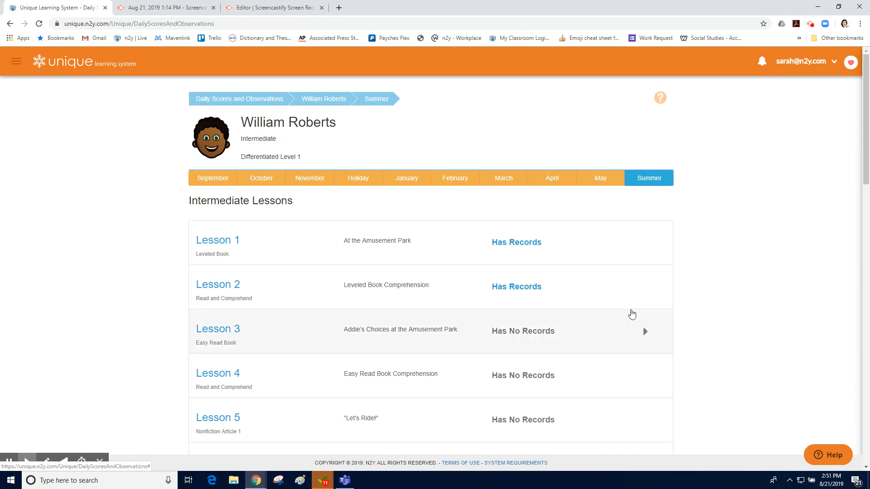
Step: Check which Summer lessons have records, then open Lesson 1, At the Amusement Park, to review its Activity 1 attempts
scroll(631, 313, down, 2)
scroll(632, 314, down, 2)
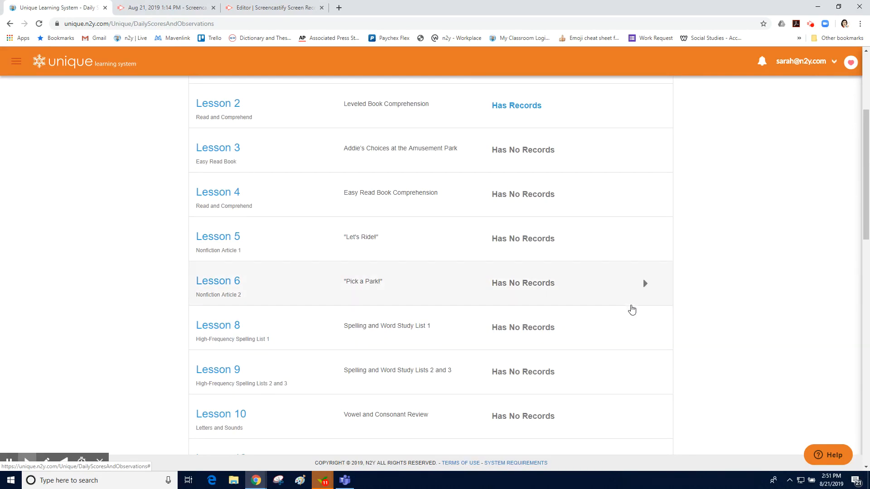
scroll(632, 310, up, 4)
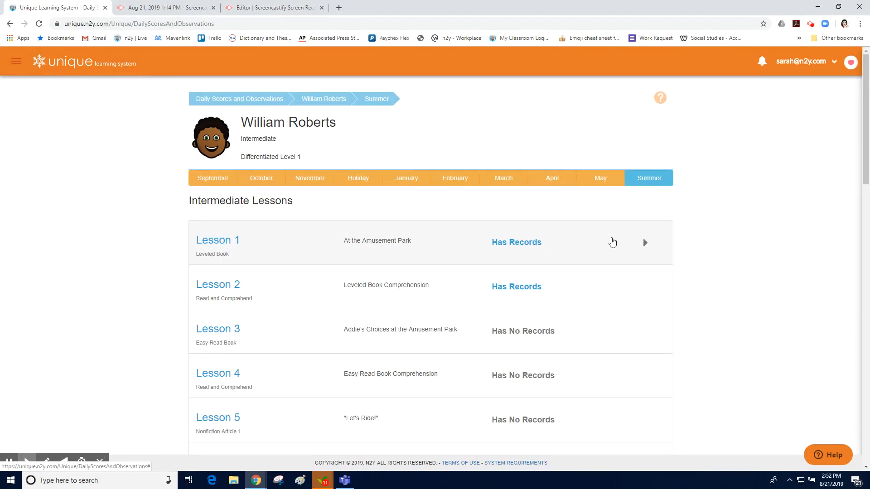
click(612, 242)
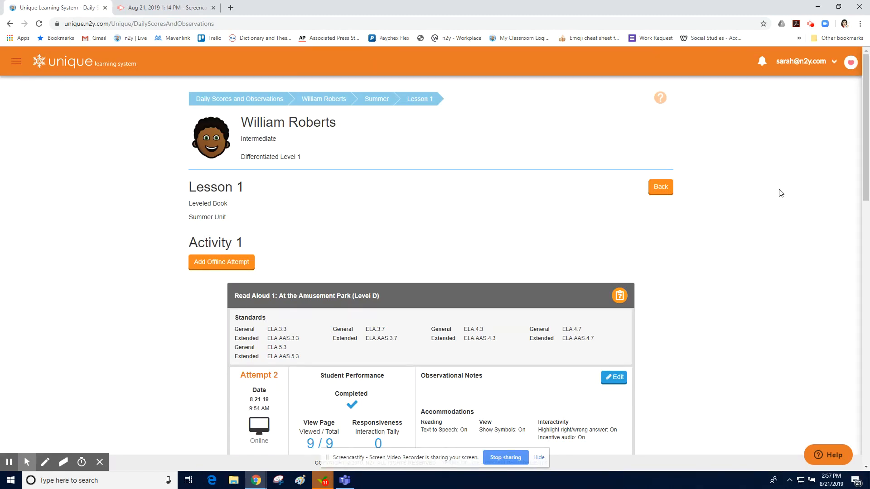
scroll(781, 193, down, 2)
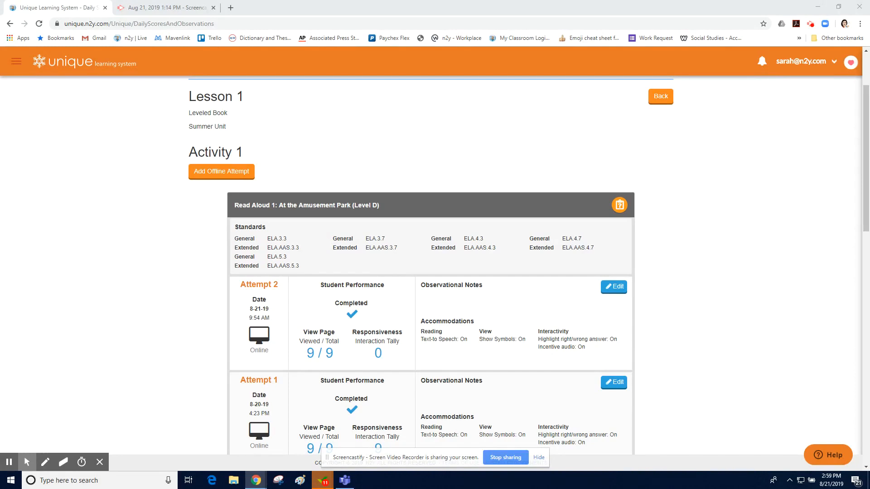
click(800, 63)
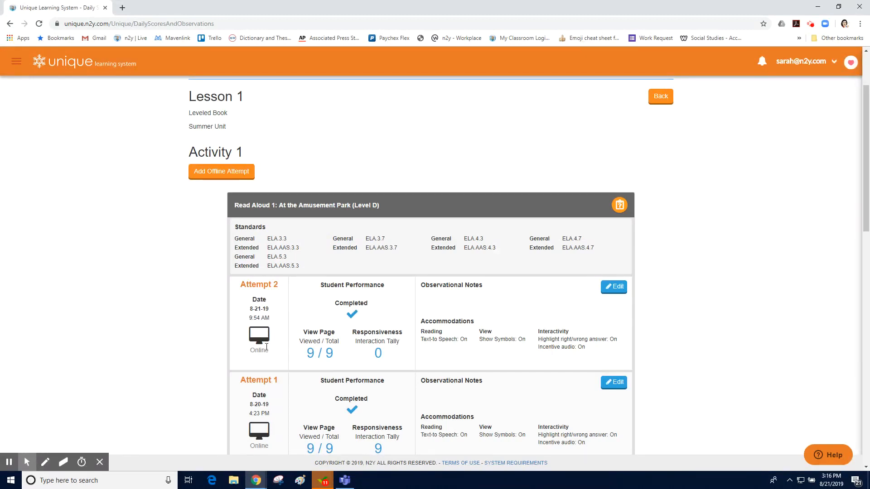
Step: Save the observational note "Required hand over hand assistance." on Attempt 1 of Activity 2
scroll(266, 347, down, 1)
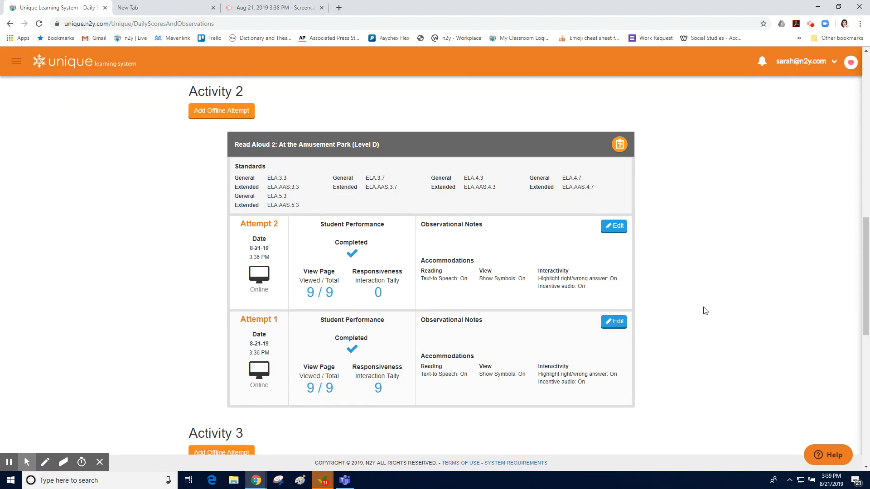
click(613, 322)
click(330, 119)
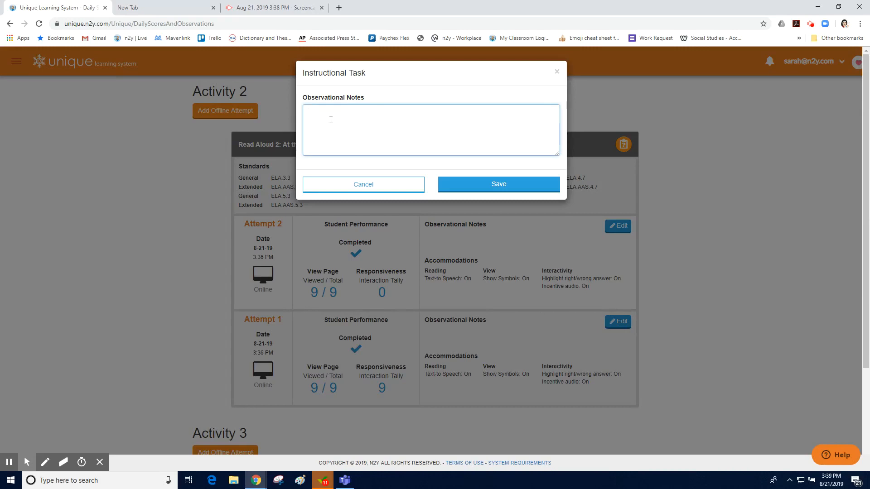
text(Required hand over hand assistance.)
click(481, 186)
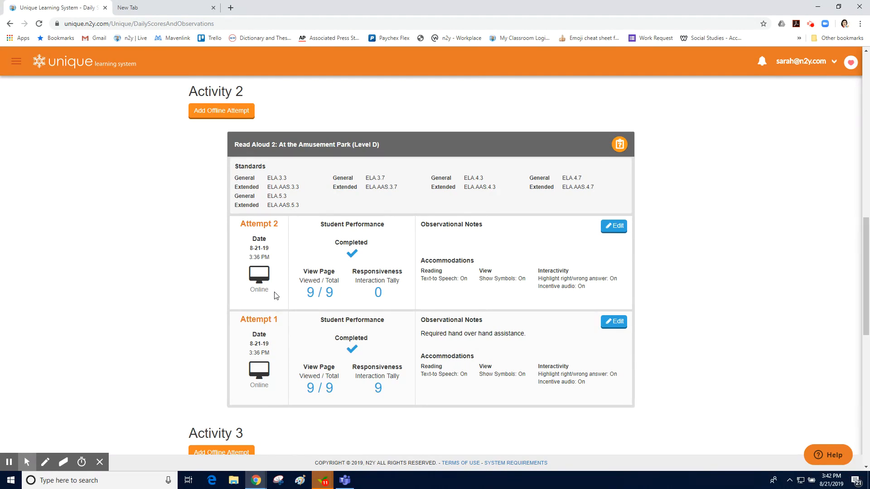
Step: Start an offline attempt for Activity 2, mark Read Aloud 2 as attempted, and set its completion to 08/21/2019 at 10:00 AM
click(231, 116)
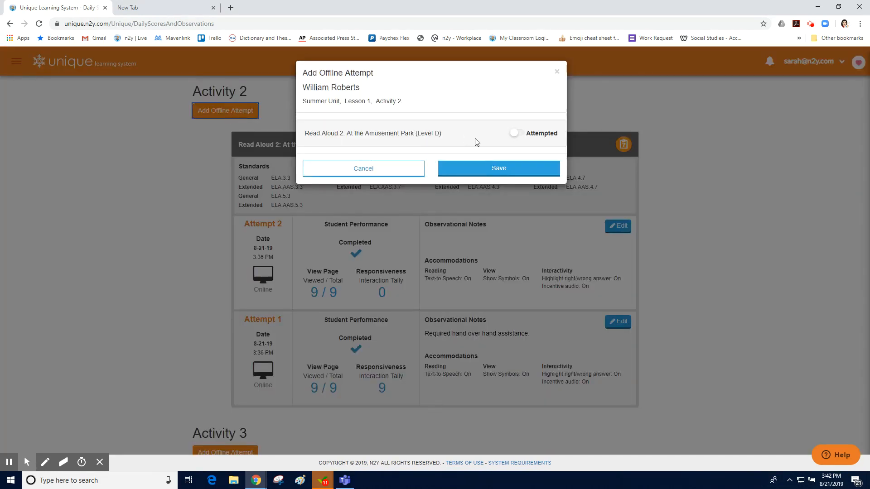
click(514, 134)
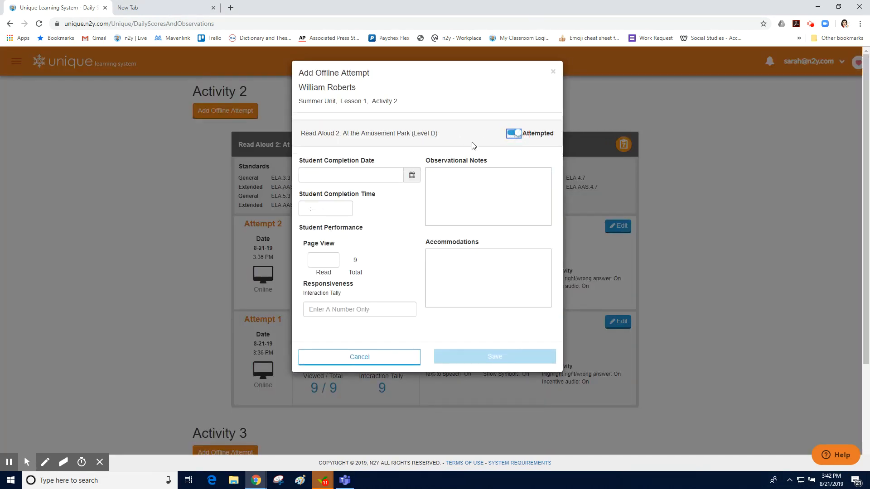
click(340, 172)
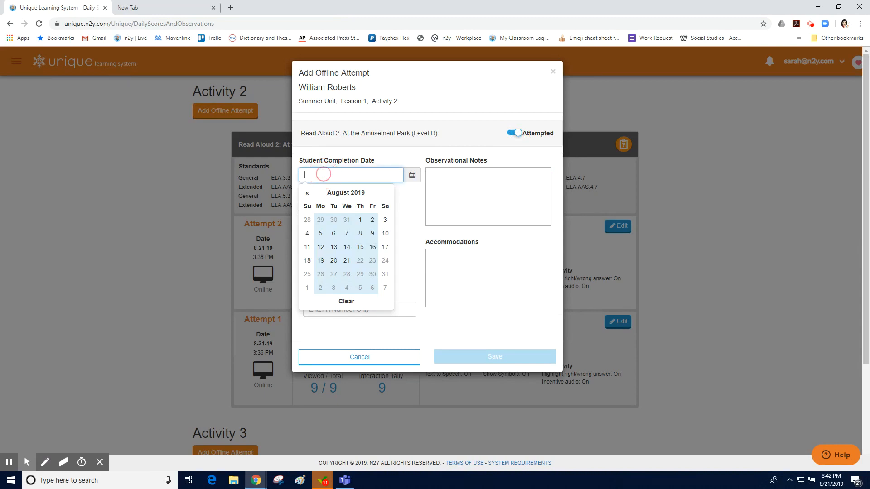
click(350, 262)
click(306, 208)
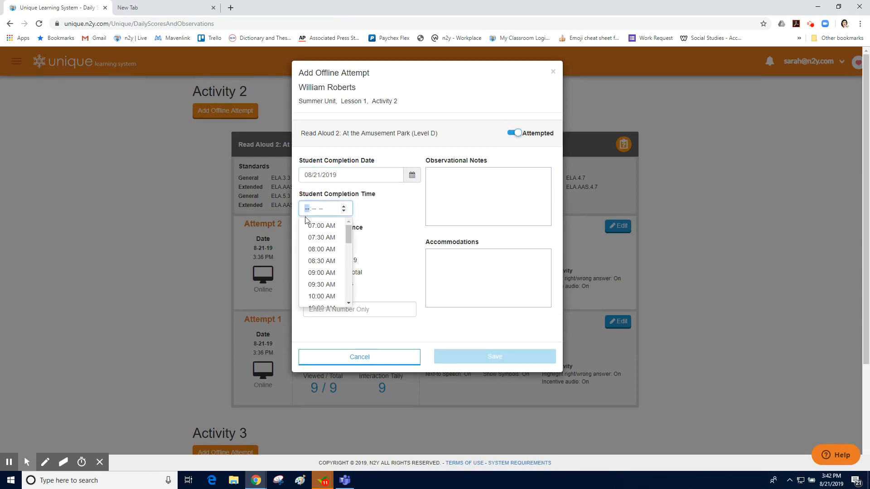
click(322, 297)
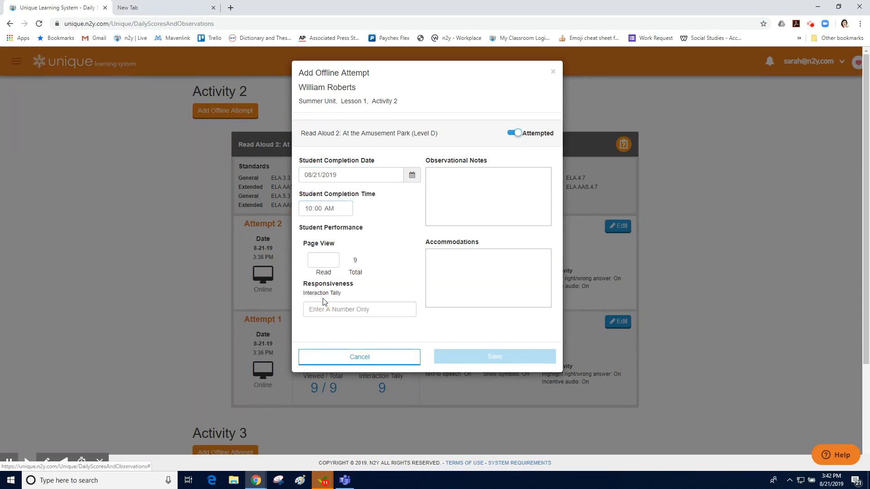
Step: Record 7 pages read and an interaction tally of 4 for the offline attempt and save it
click(317, 262)
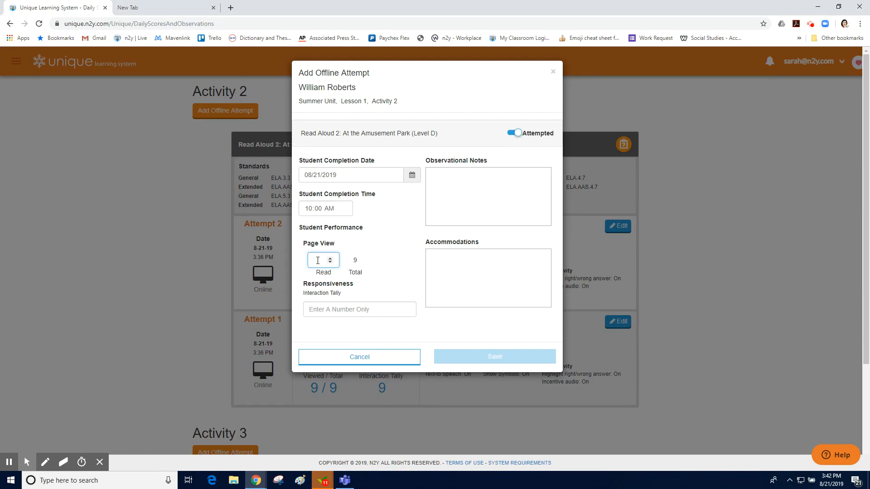
click(319, 306)
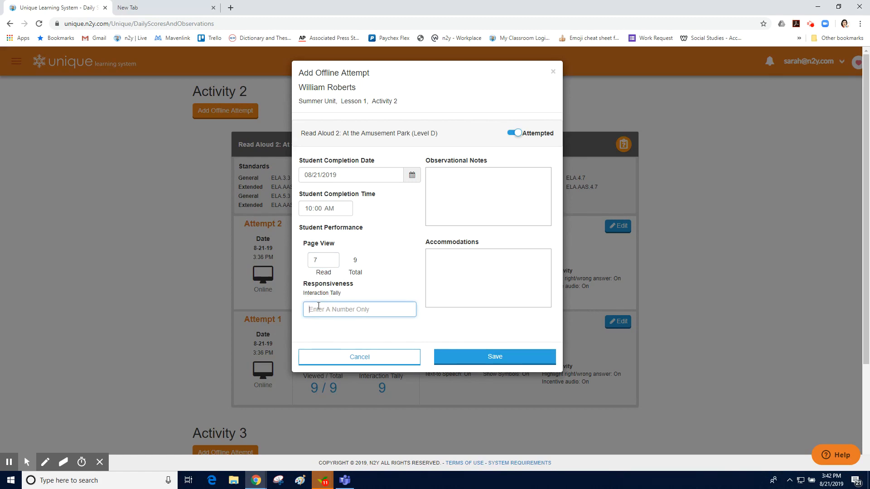
text(4)
click(454, 176)
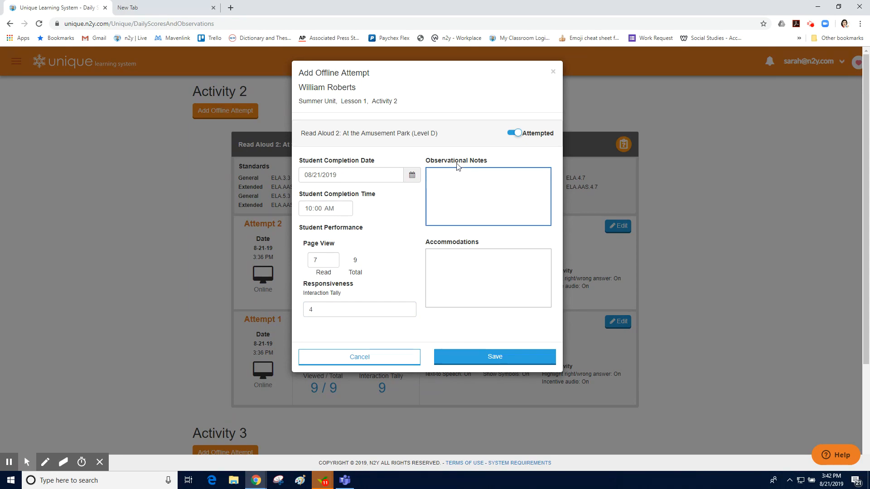
click(497, 357)
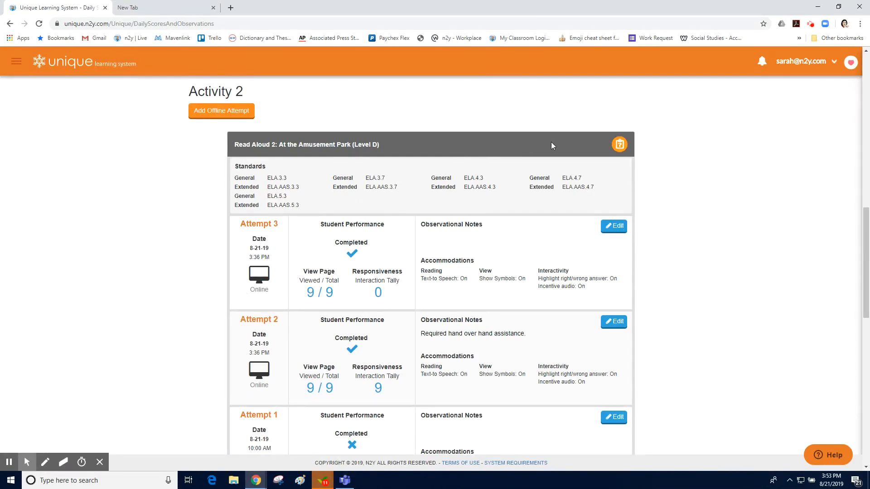
Step: Read the scoring guide for Read Aloud 2 in Activity 2 and close it
click(620, 148)
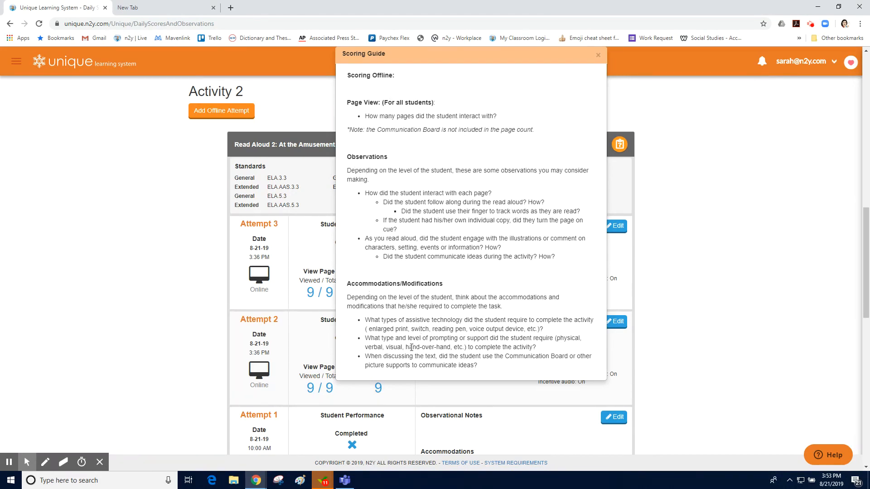
click(598, 56)
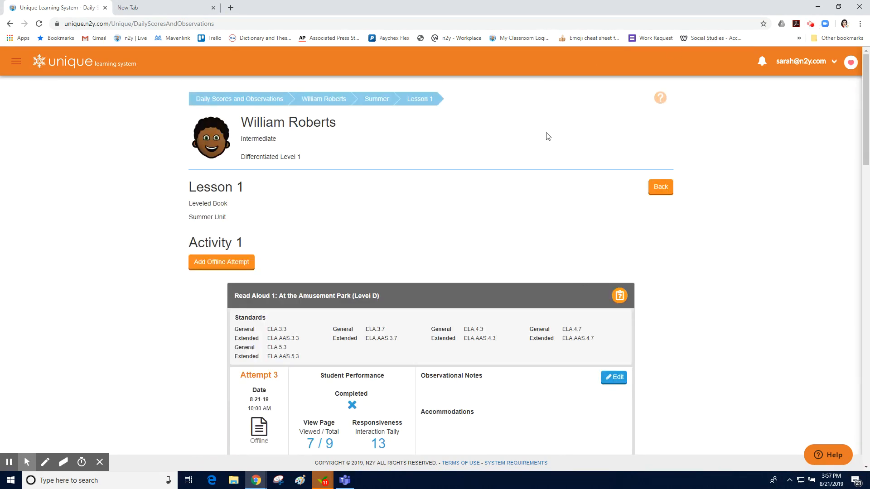
Step: Review the Activity 1 comprehension attempts in Summer Lesson 2, then return to the student selection
click(379, 99)
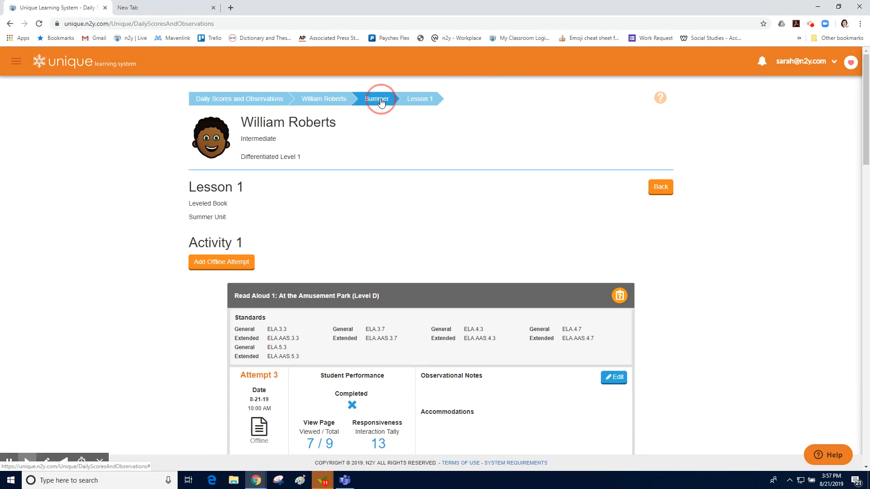
click(583, 277)
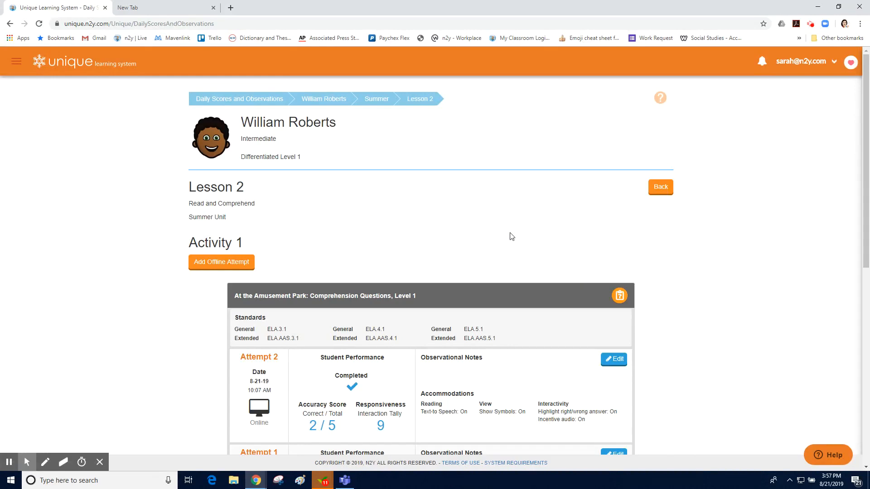
scroll(318, 212, down, 2)
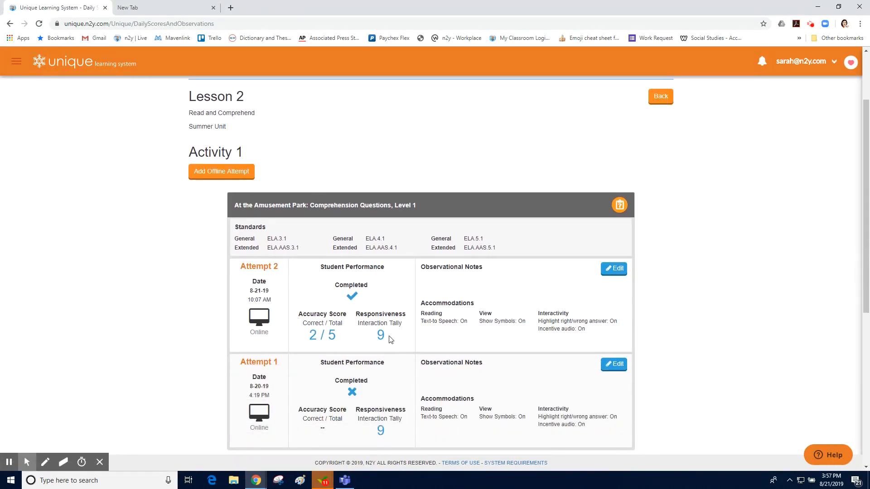
scroll(381, 351, down, 1)
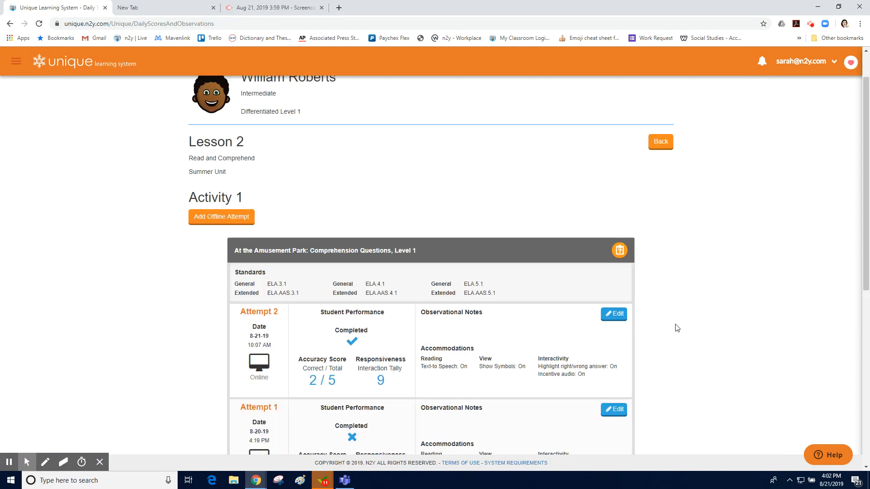
scroll(677, 328, up, 1)
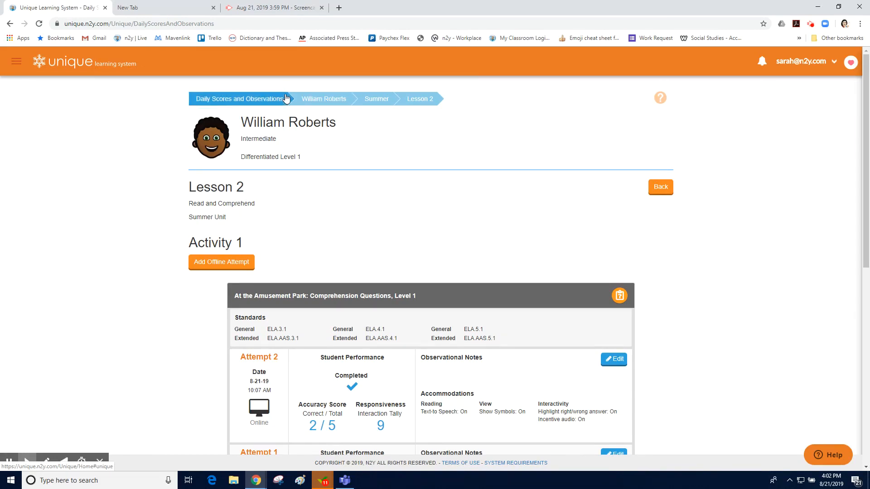
click(323, 99)
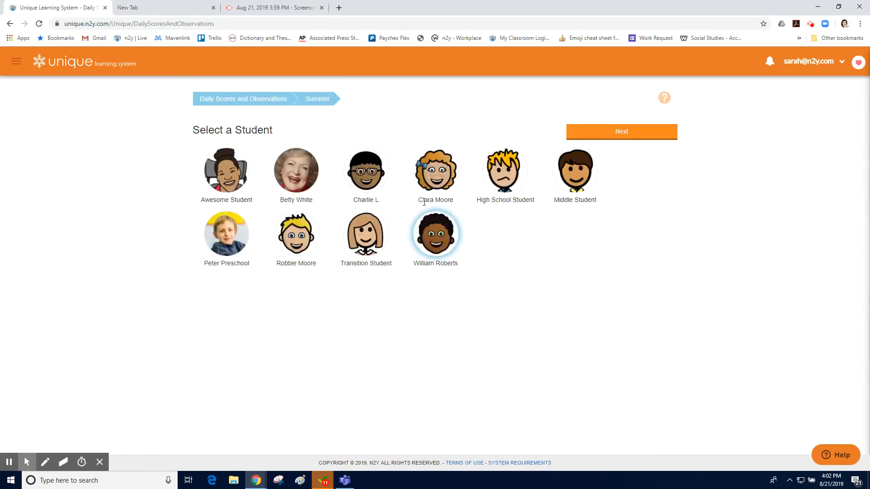
Step: Open the Summer Lesson 30 Journal Writing records for the student pictured with the blue hair bow
click(436, 184)
click(604, 138)
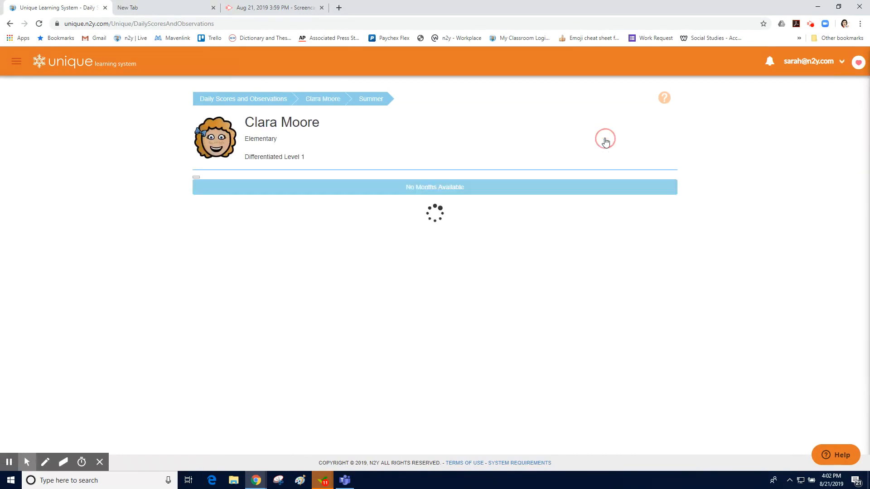
click(657, 180)
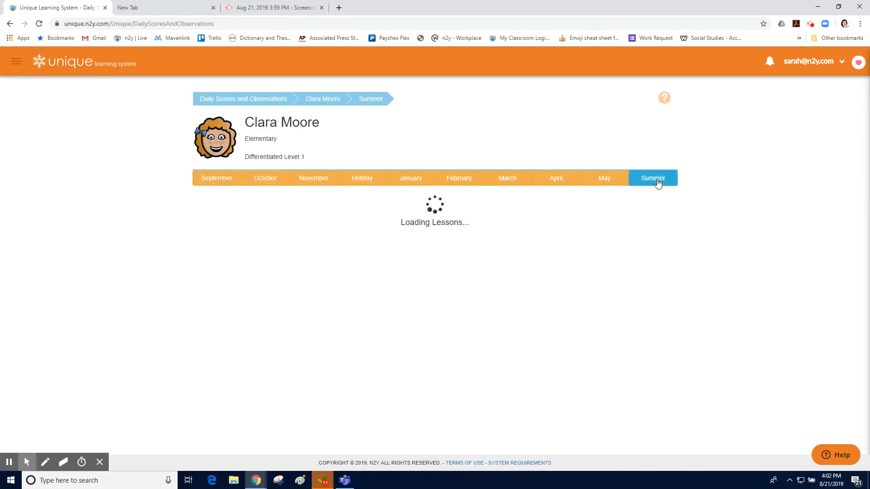
scroll(589, 319, down, 8)
scroll(589, 326, down, 10)
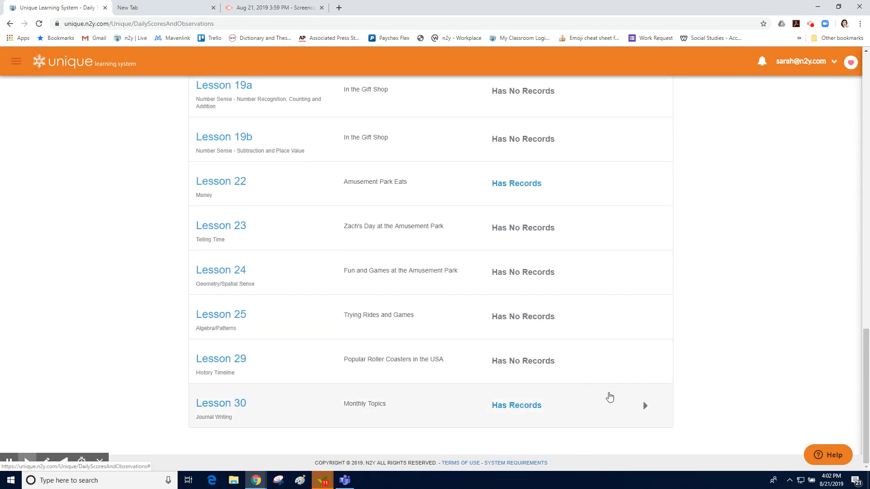
click(608, 395)
Step: Review the Activity 2 attempt for Journal 2, Template A, and return to the student selection
scroll(659, 312, down, 5)
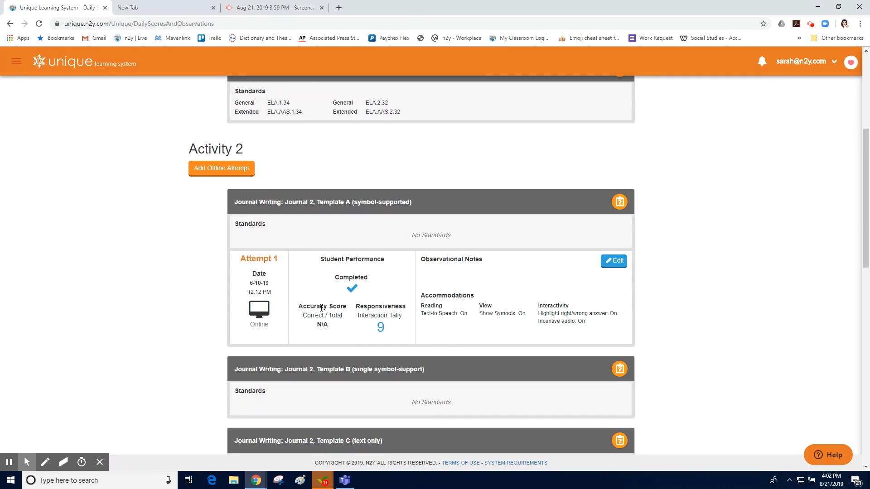
scroll(322, 308, up, 5)
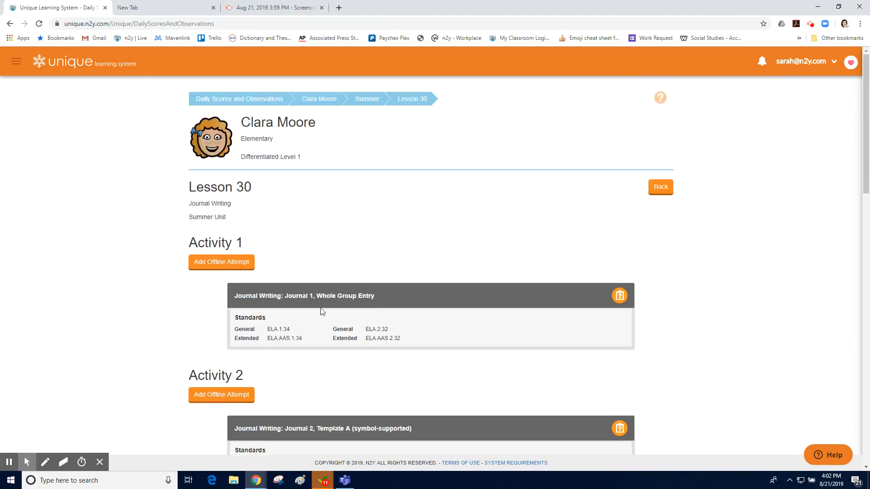
click(327, 105)
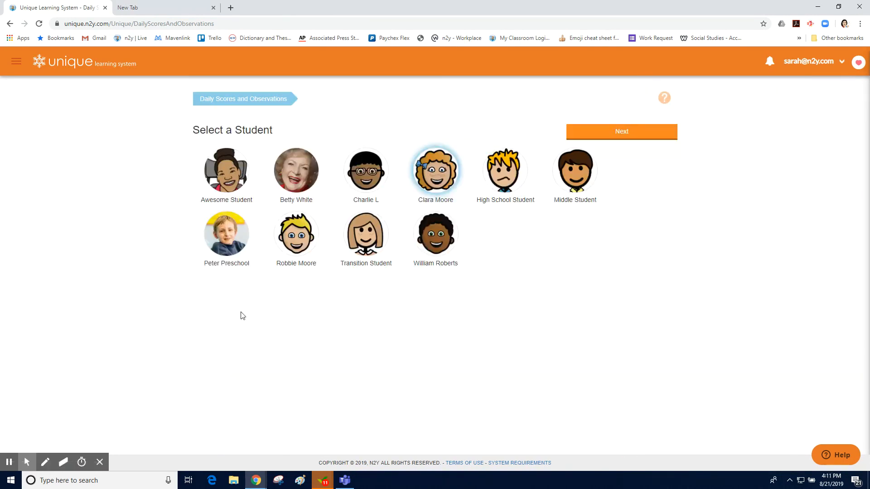
Step: Go back to the teacher dashboard and look through the My Plan - Intermediate schedule for August 21st, 2019
click(75, 69)
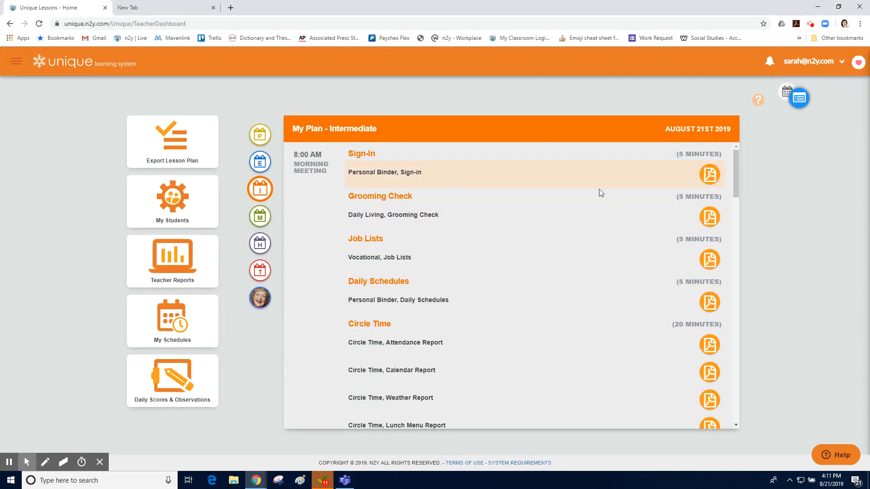
scroll(579, 218, down, 7)
scroll(579, 218, down, 6)
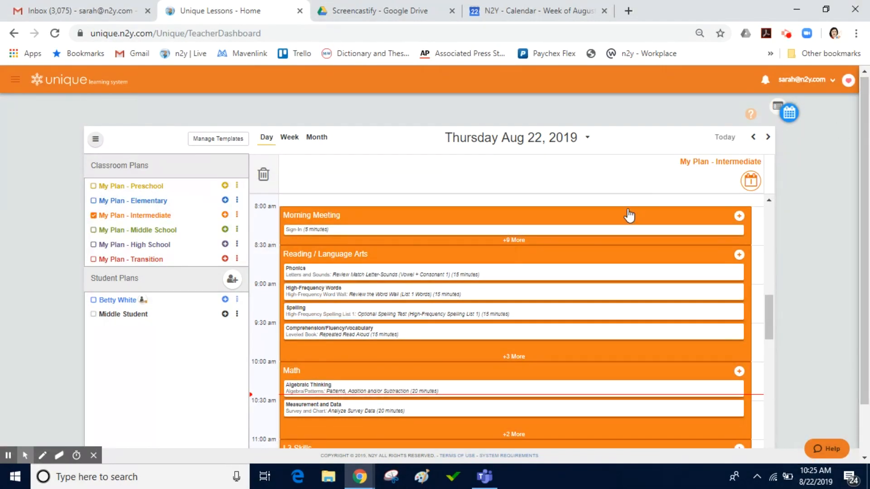
Step: Re-assign the Algebraic Thinking activity (Lesson 24, Activity 1) in the Aug 22 Math block immediately, and dismiss the confirmation
click(562, 375)
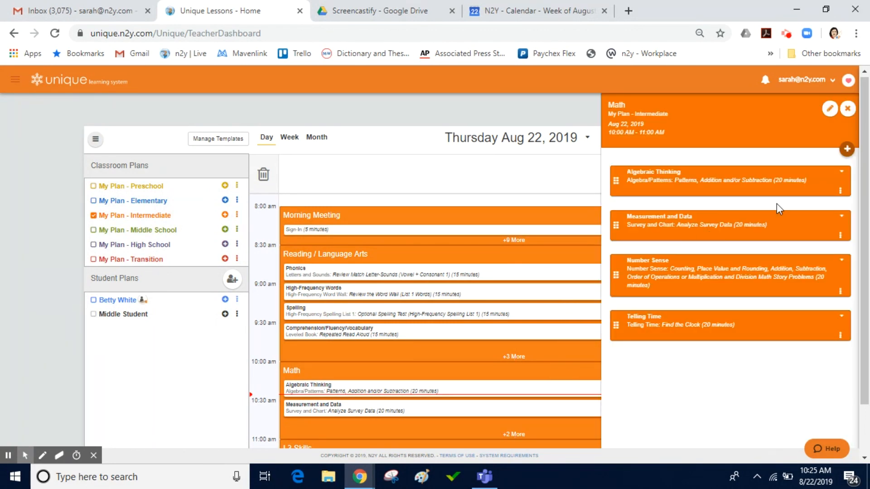
click(841, 172)
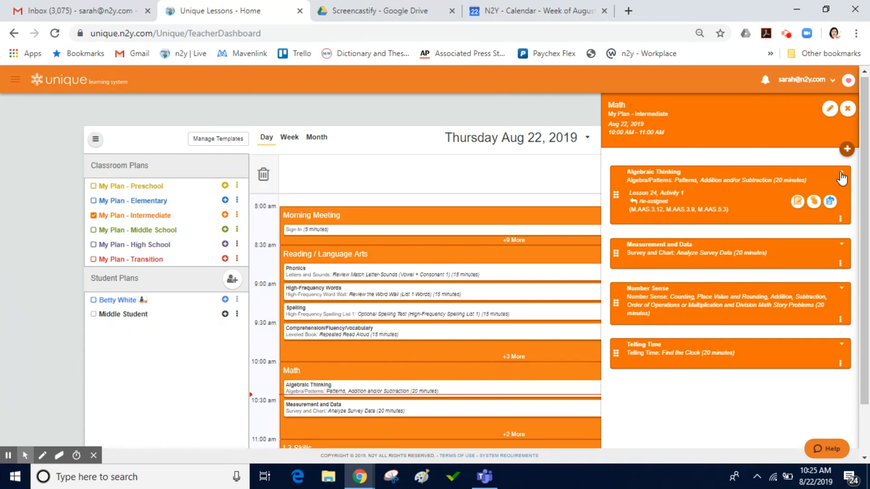
click(832, 206)
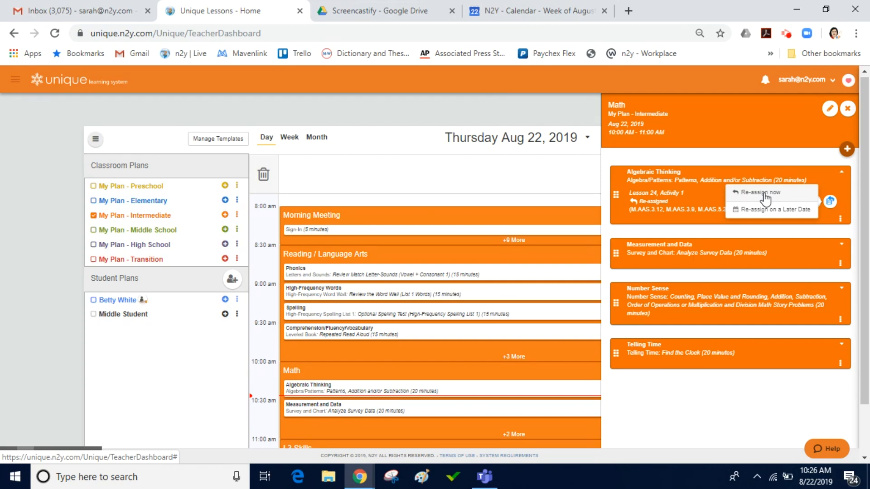
click(764, 193)
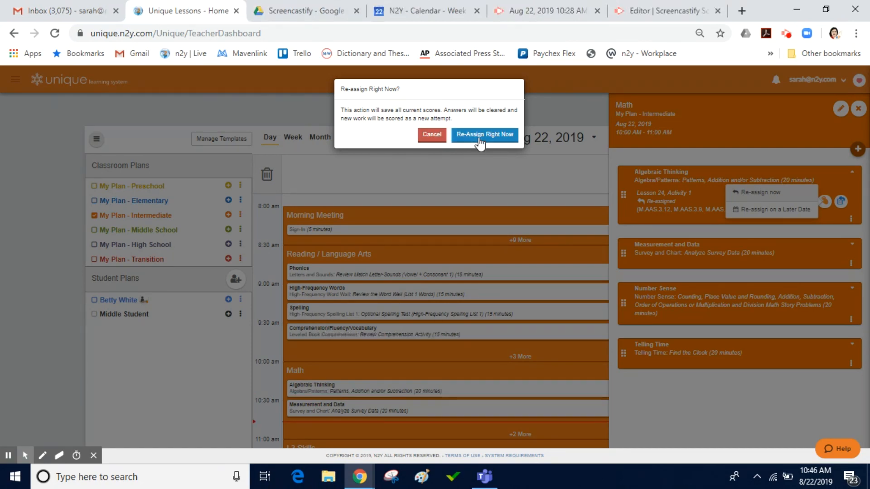
click(480, 141)
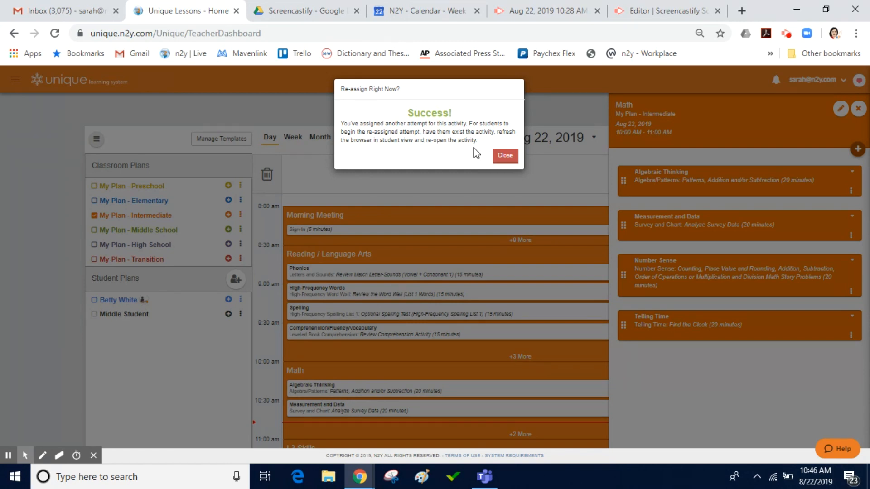
click(513, 157)
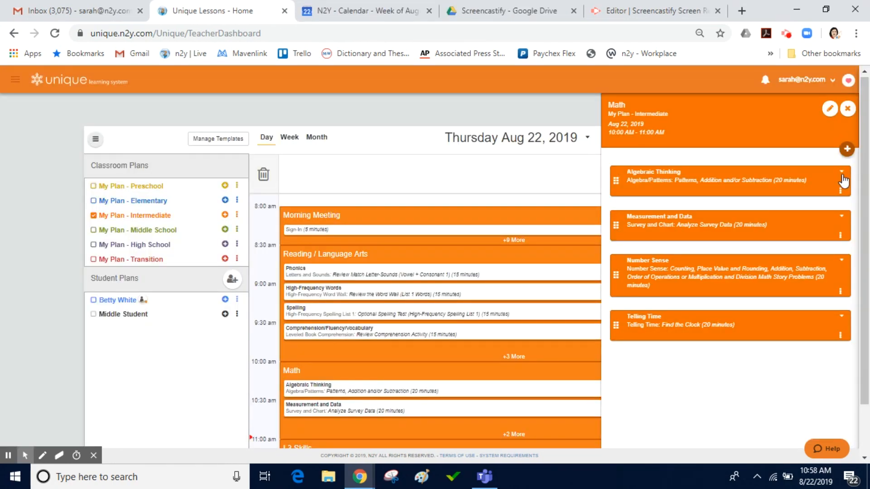
Step: Begin a dated re-assignment of Algebra/Patterns, Lesson 24, Activity 1, choosing the week Aug 25, 2019 - Aug 31, 2019
click(843, 177)
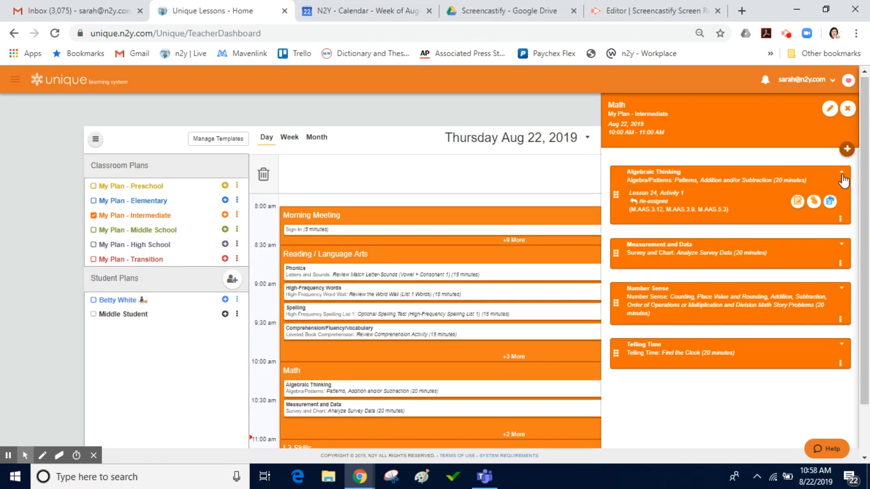
click(831, 201)
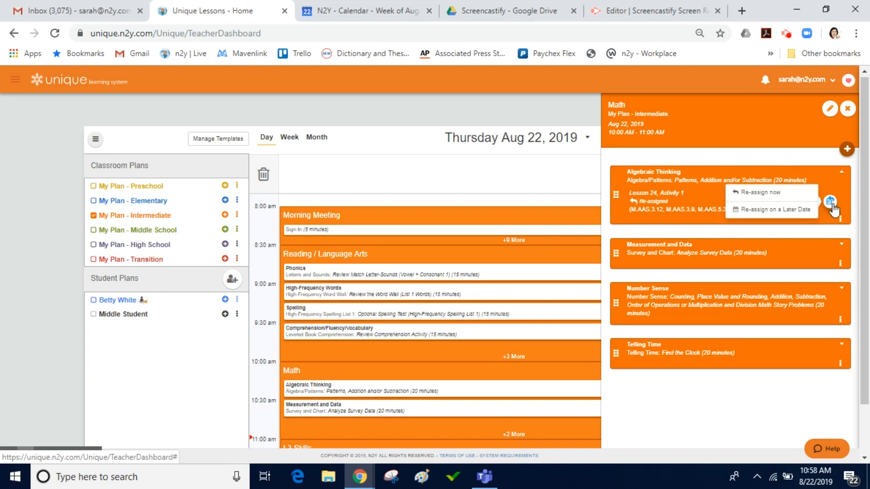
click(783, 213)
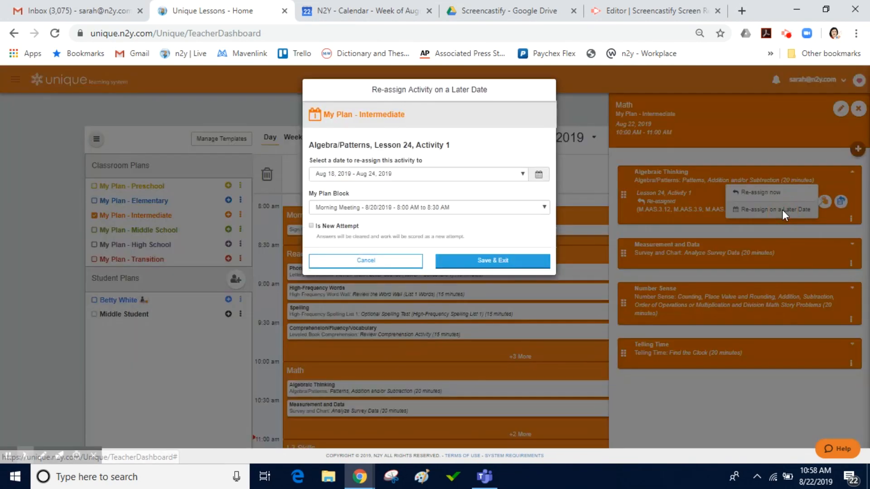
click(424, 174)
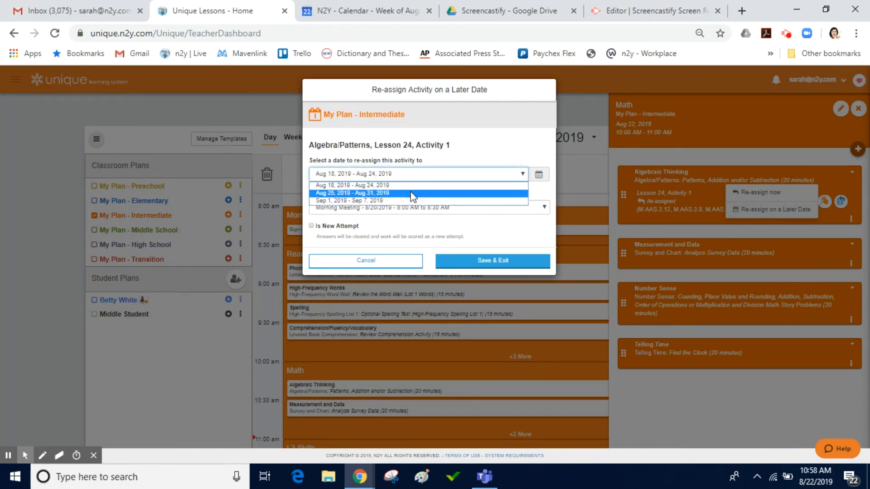
click(413, 193)
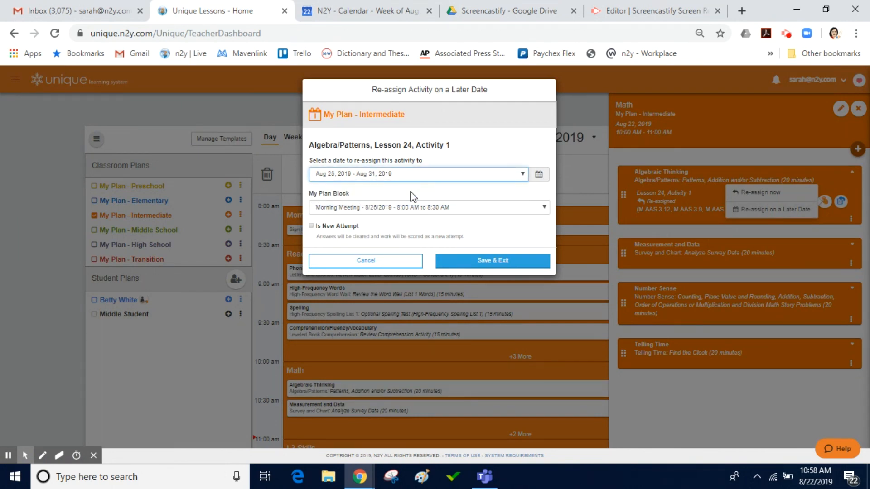
Step: Assign the activity to the Math block on 8/27/2019, 8:30 AM to 9:30 AM, mark it as a new attempt, and save
click(411, 208)
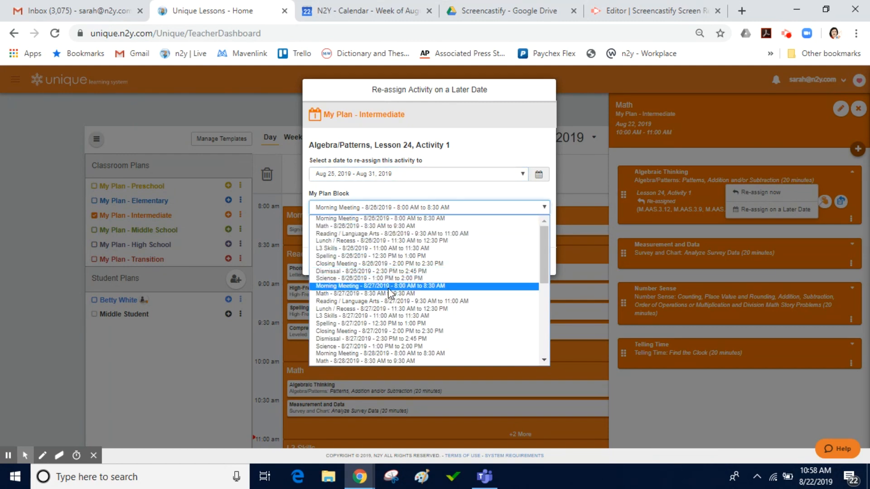
click(388, 294)
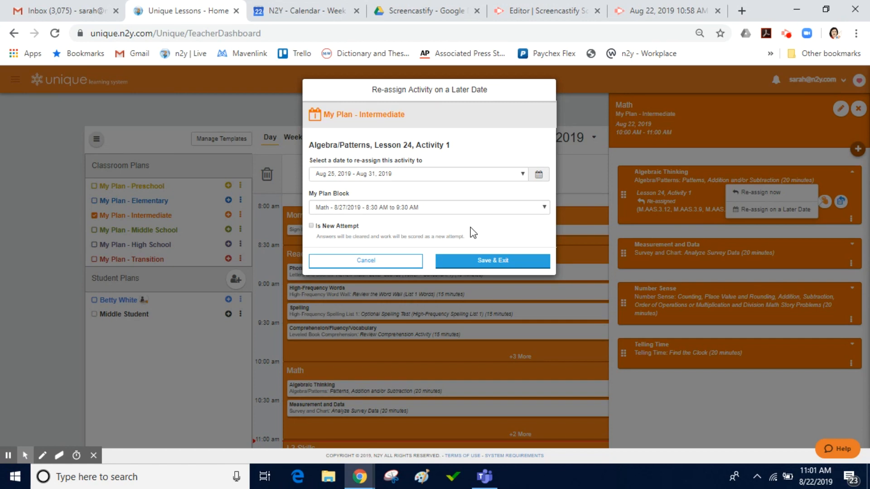
click(312, 226)
click(481, 262)
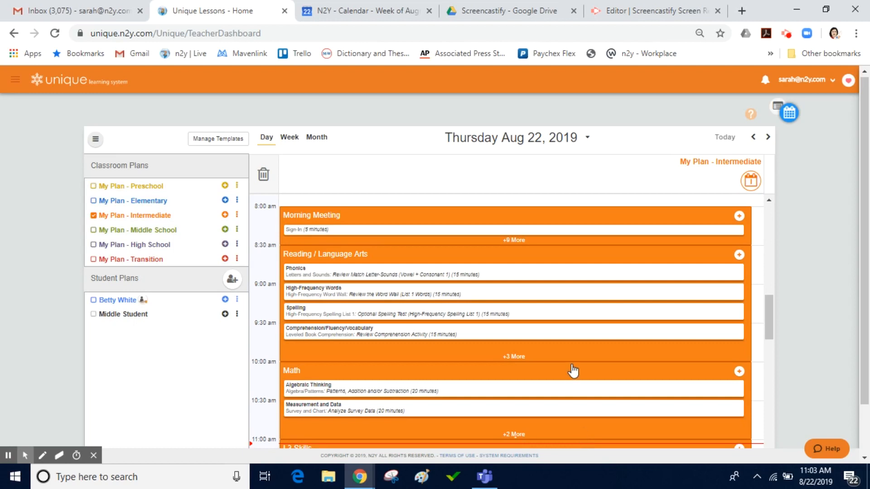
Step: Remove the Leveled Book Comprehension item from its group in the Reading / Language Arts block and show its re-assign options
click(566, 355)
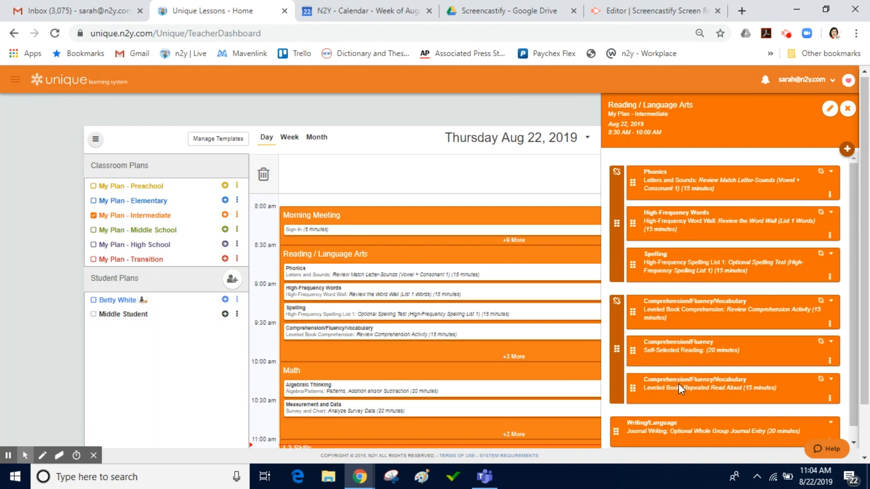
click(821, 301)
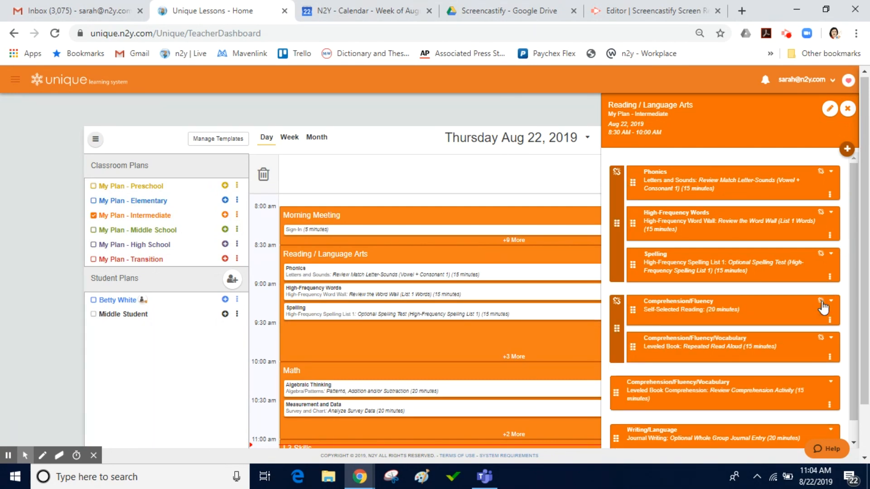
click(830, 383)
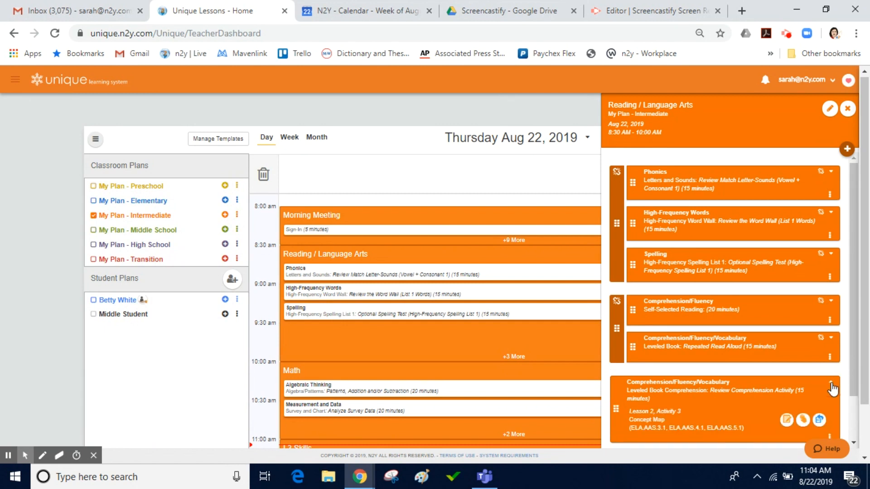
click(819, 420)
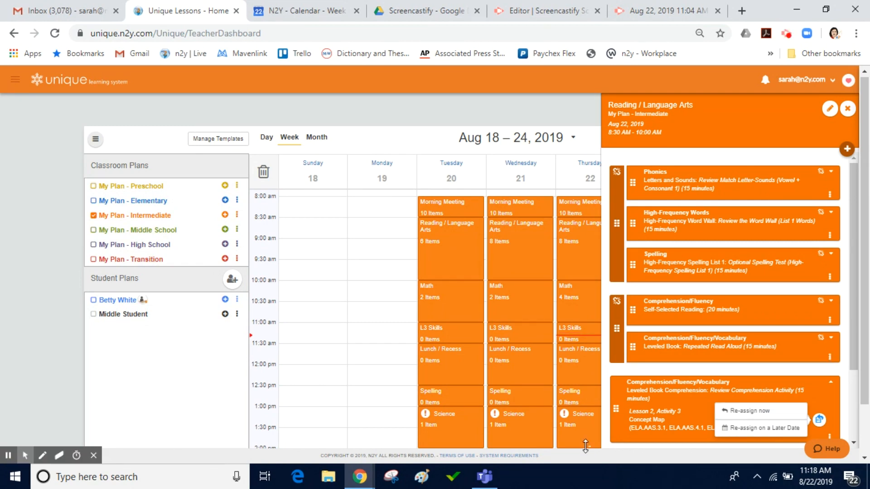
Step: Edit the Leveled Book: Repeated Read Aloud content so Lesson 1, Activity 1 is scored as a new attempt, and save
click(830, 357)
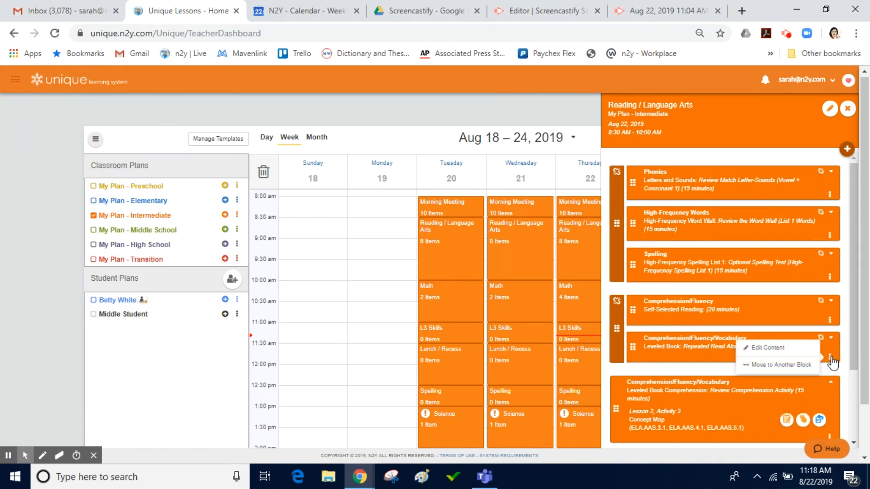
click(790, 349)
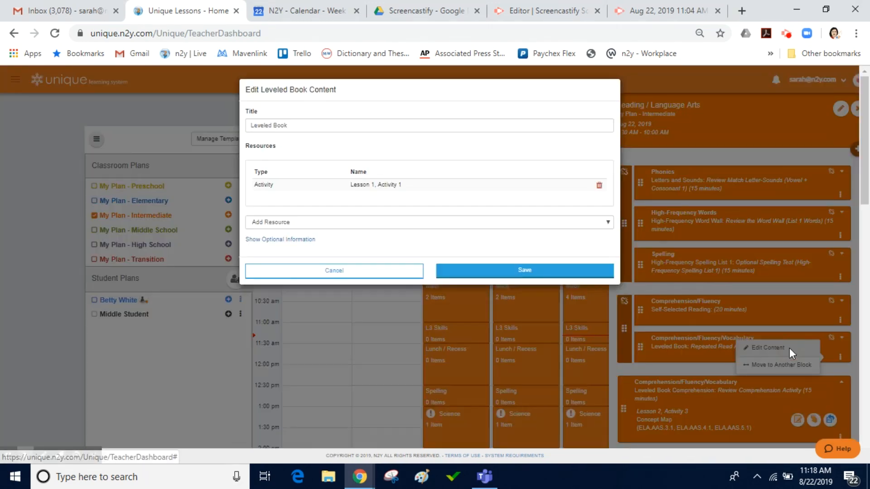
click(376, 191)
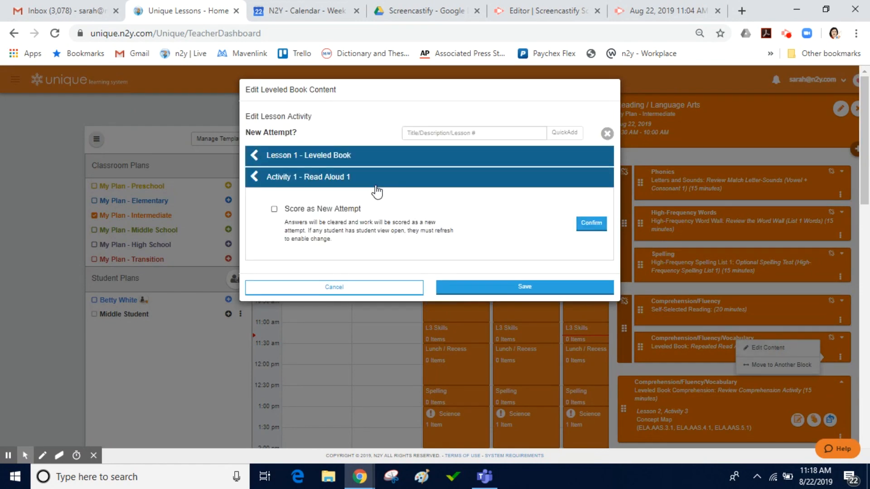
click(274, 210)
click(594, 223)
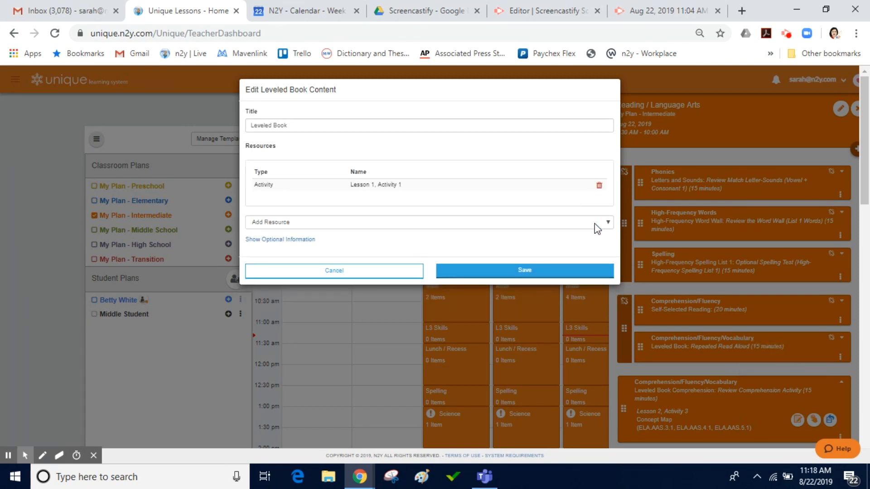
click(573, 274)
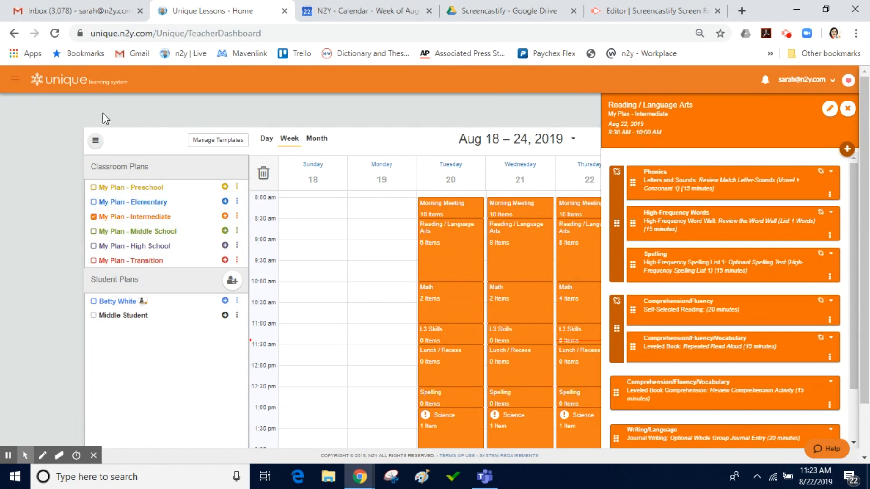
Step: Return to the home dashboard and open the Lessons category in Teacher Reports
click(15, 82)
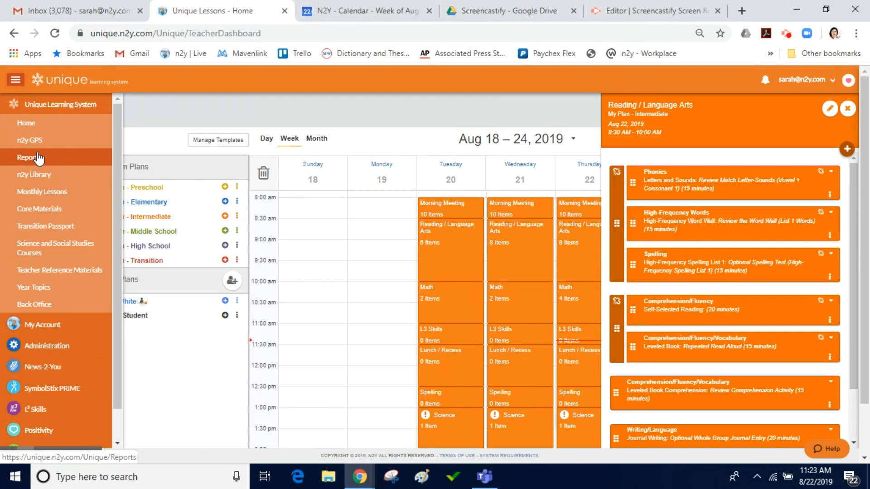
click(106, 80)
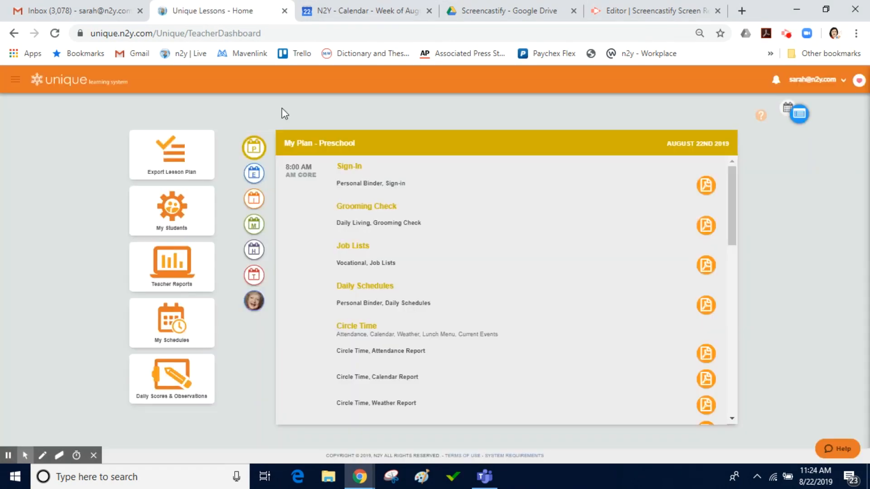
click(180, 277)
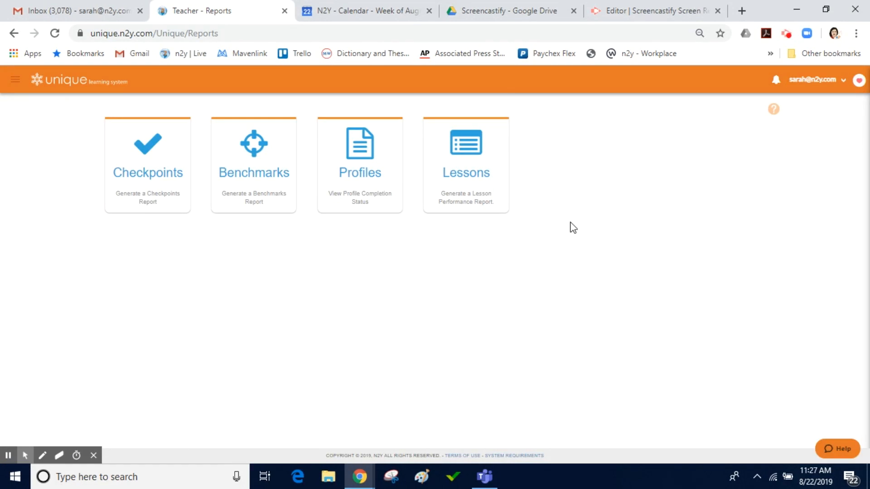
click(473, 168)
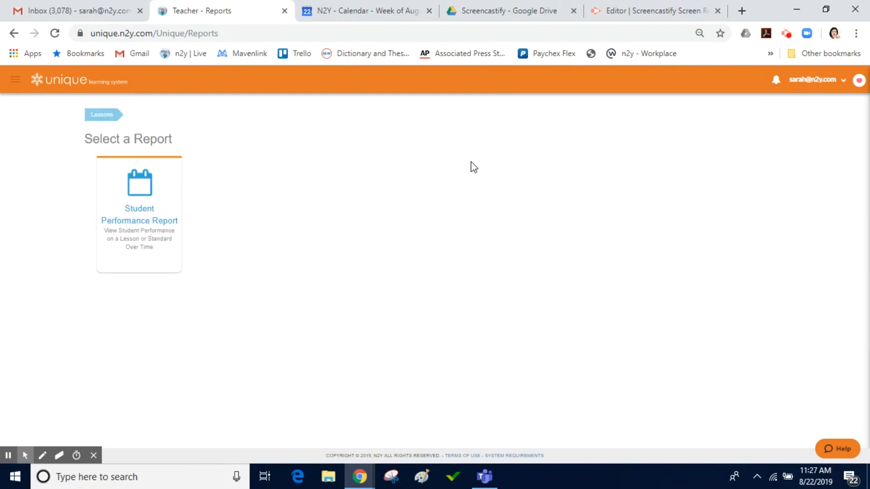
Step: Open the Student Performance Report for the second-to-last student and set its period from April through Summer of 2018 - 2019
click(139, 186)
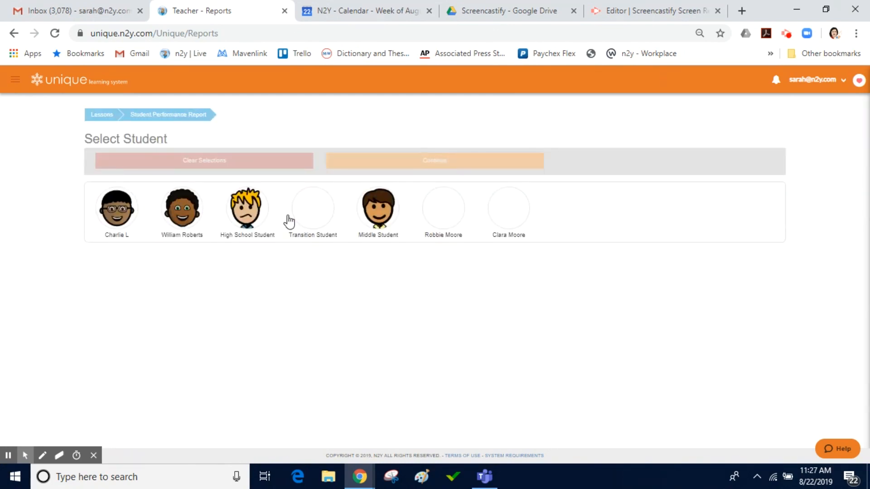
click(438, 220)
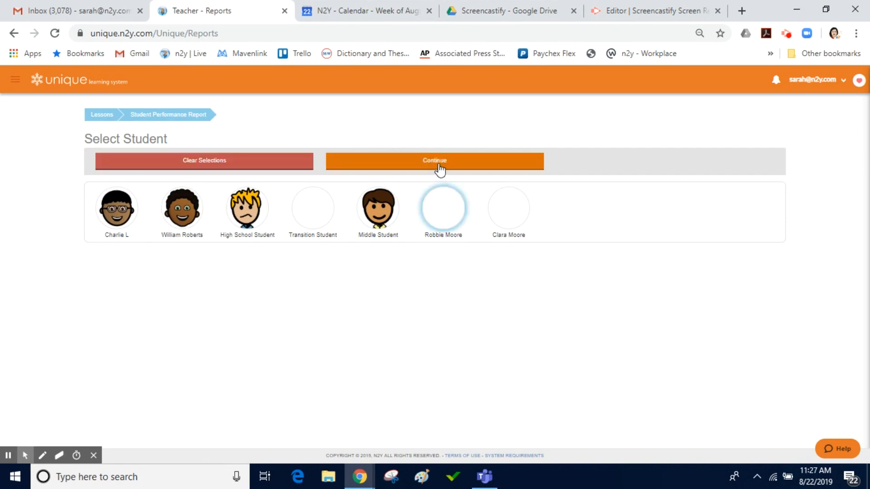
click(439, 165)
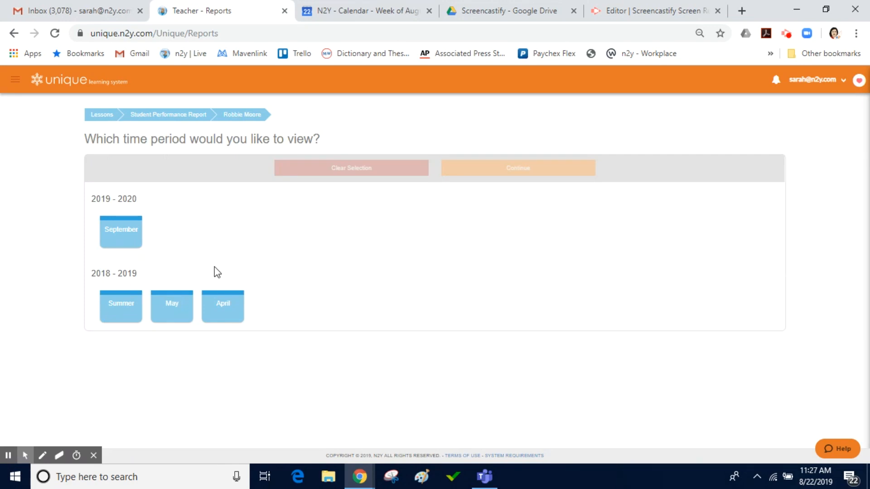
click(121, 304)
click(221, 305)
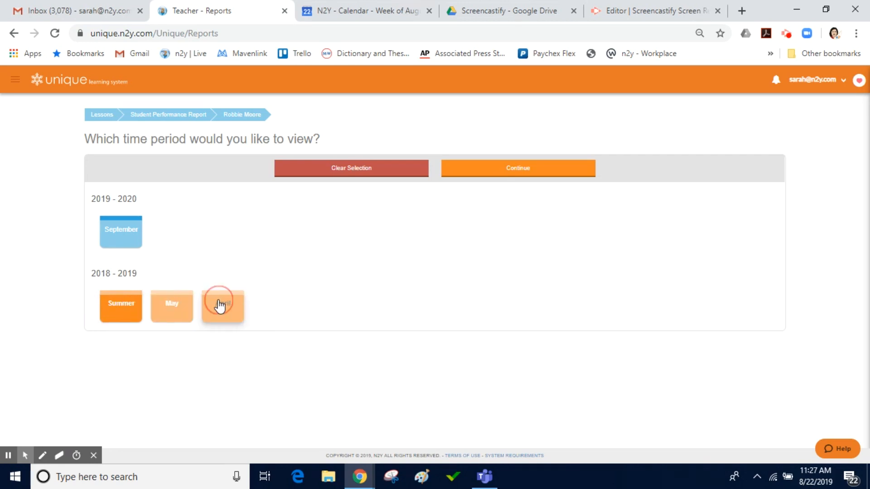
click(519, 173)
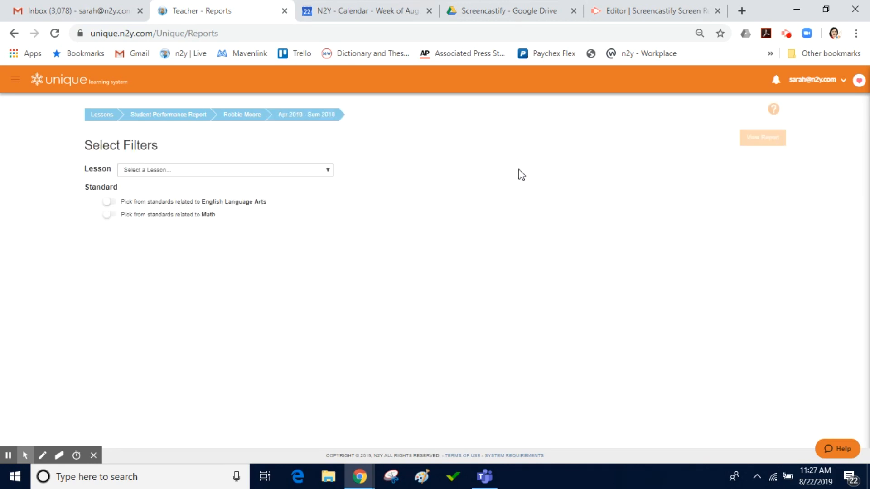
Step: Filter the report by Lesson 1 - Leveled Book, view it, and look through the recorded activity attempts
click(326, 171)
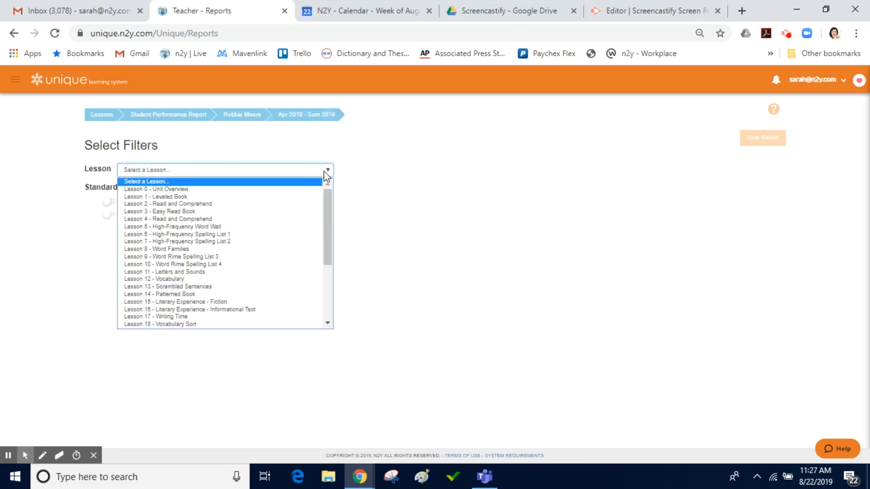
click(315, 200)
click(768, 139)
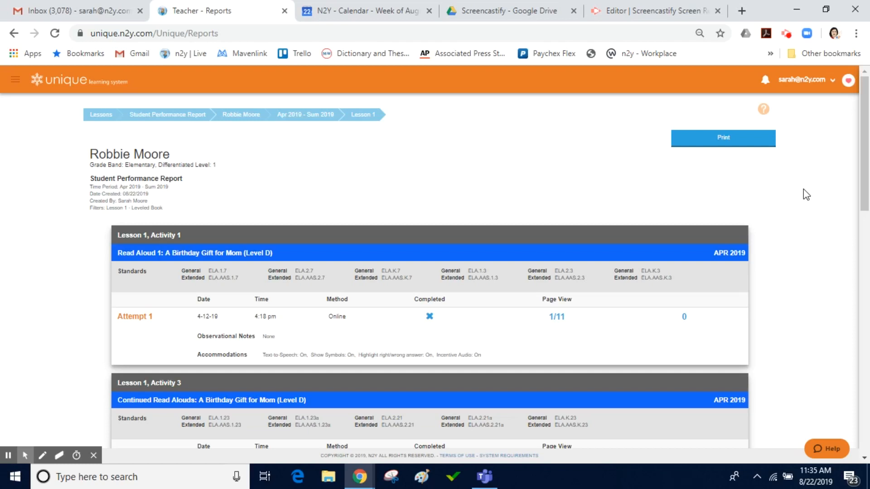
click(863, 117)
drag(863, 117, 833, 278)
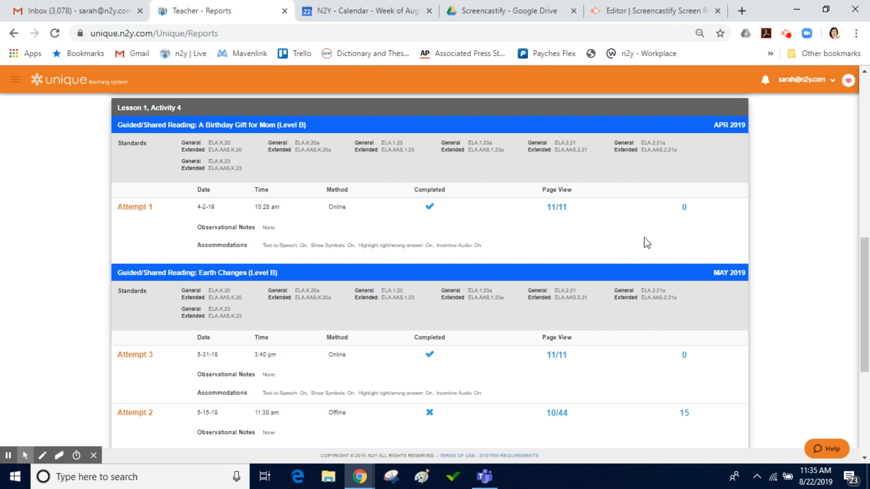
drag(863, 259, 830, 91)
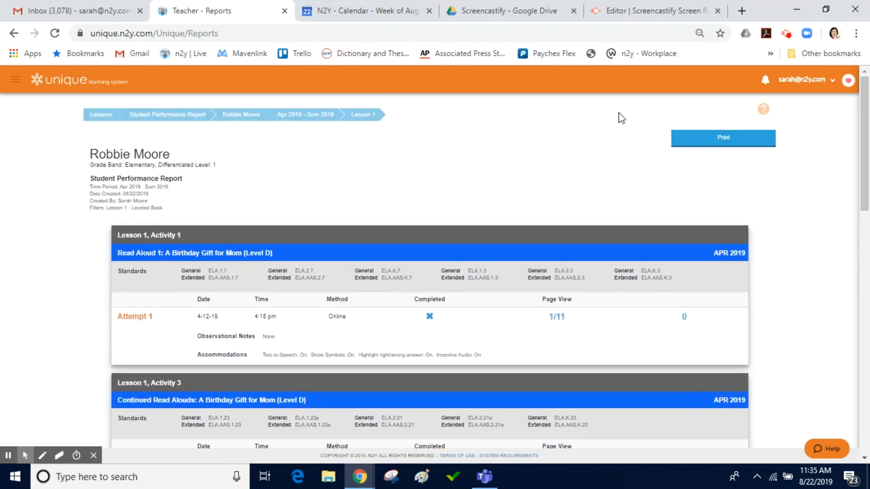
Step: Return to the student's time period choice and select April through Summer of 2018 - 2019 again
click(336, 113)
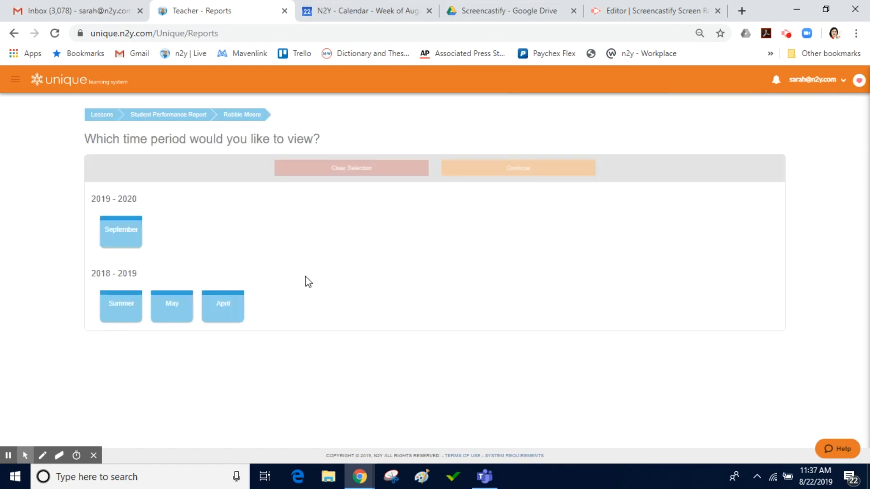
click(140, 306)
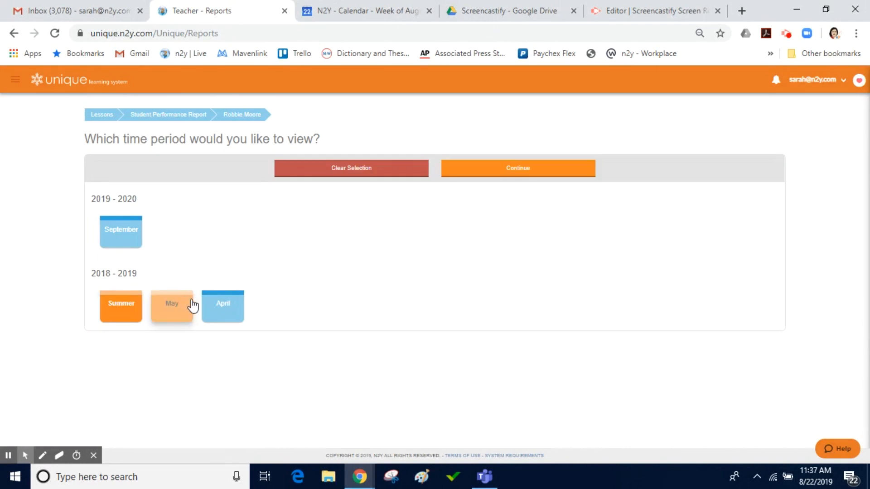
click(220, 304)
click(544, 171)
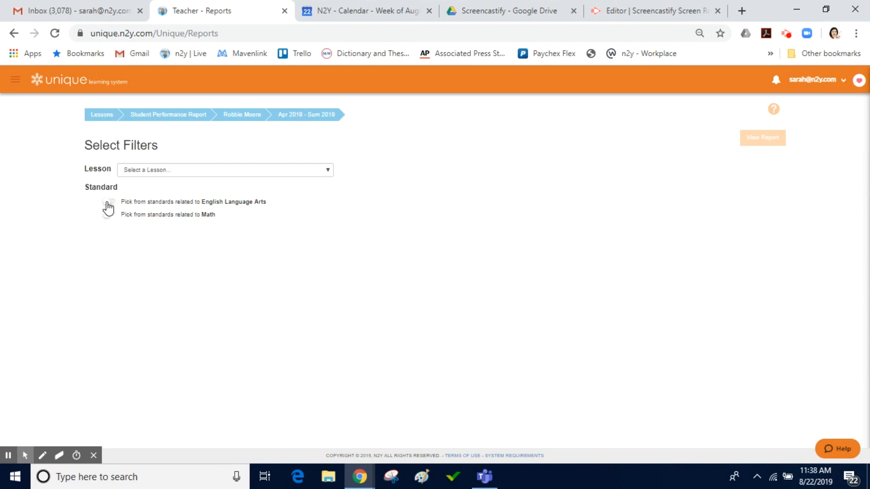
Step: Filter by the English Language Arts standard ELA.AAS.1.10 on questions about an informational text and view the resulting report
click(109, 206)
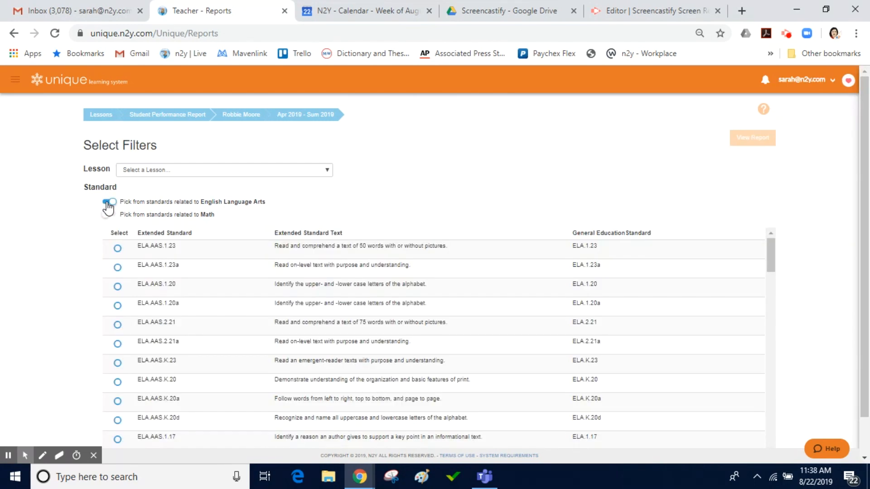
click(771, 250)
drag(772, 251, 768, 272)
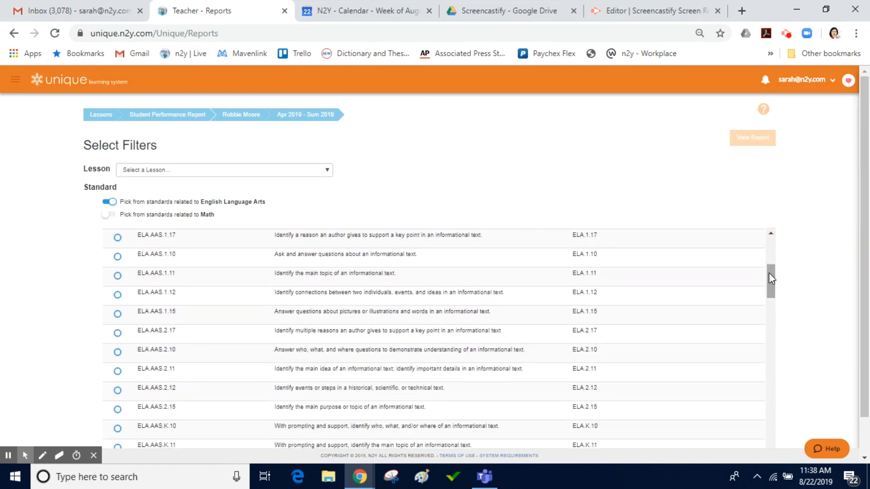
click(117, 256)
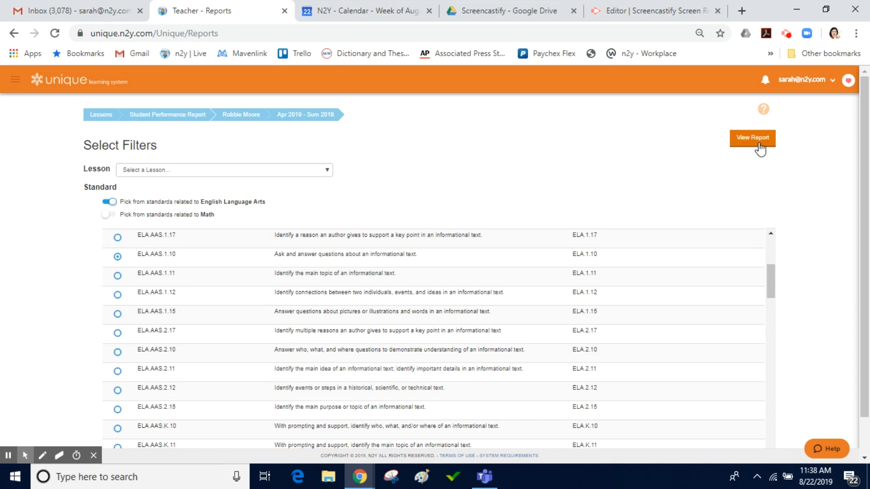
click(756, 141)
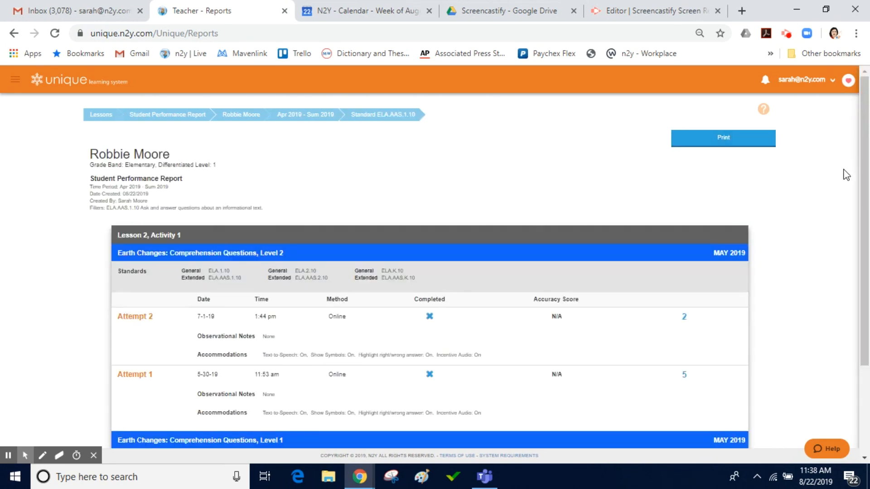
click(863, 156)
drag(864, 156, 863, 157)
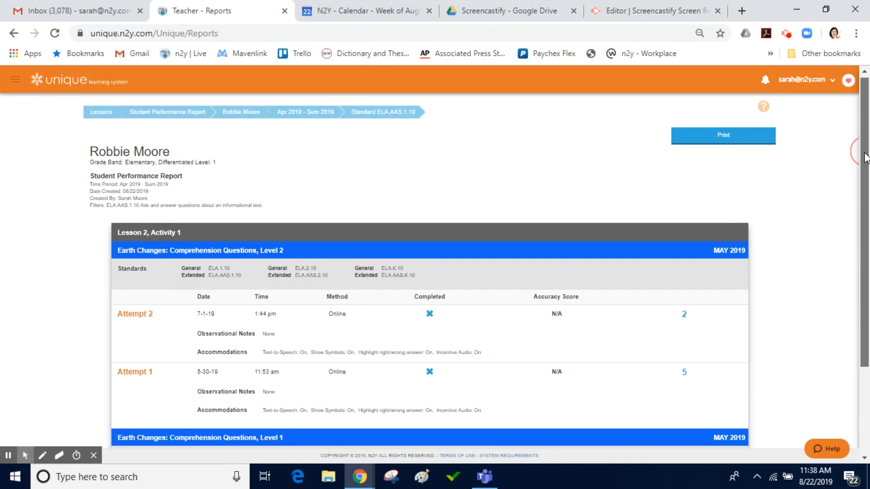
mouse_move(866, 158)
mouse_down()
mouse_move(857, 253)
mouse_move(854, 151)
mouse_up()
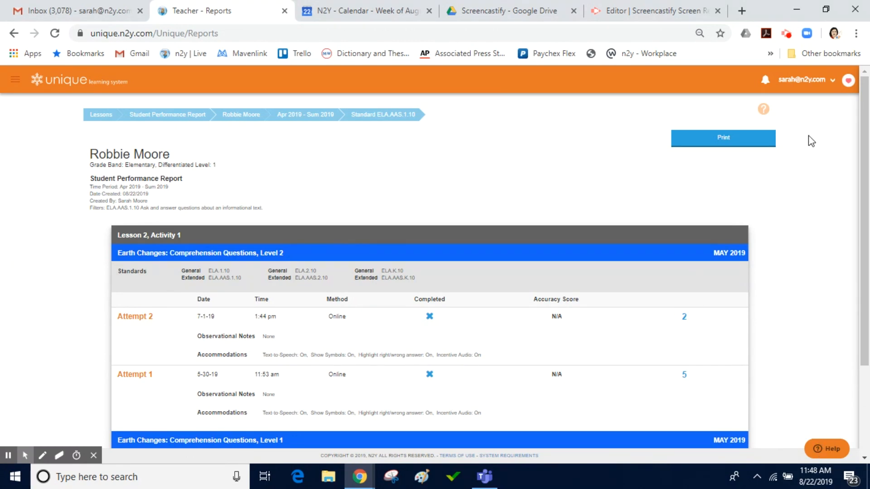
Step: Open Help & Support from the account options
click(809, 91)
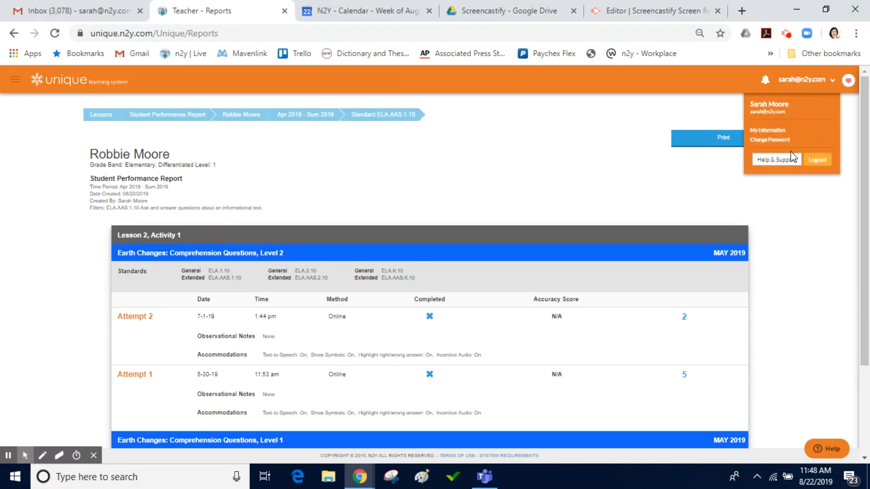
click(790, 163)
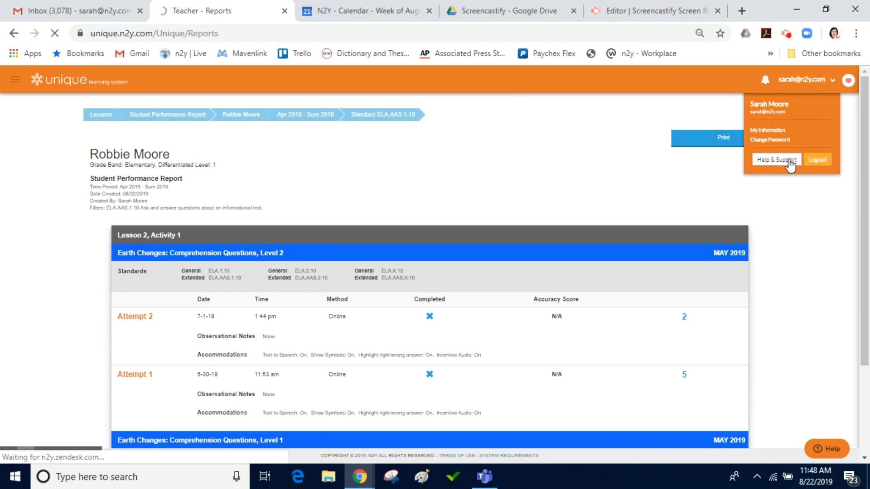